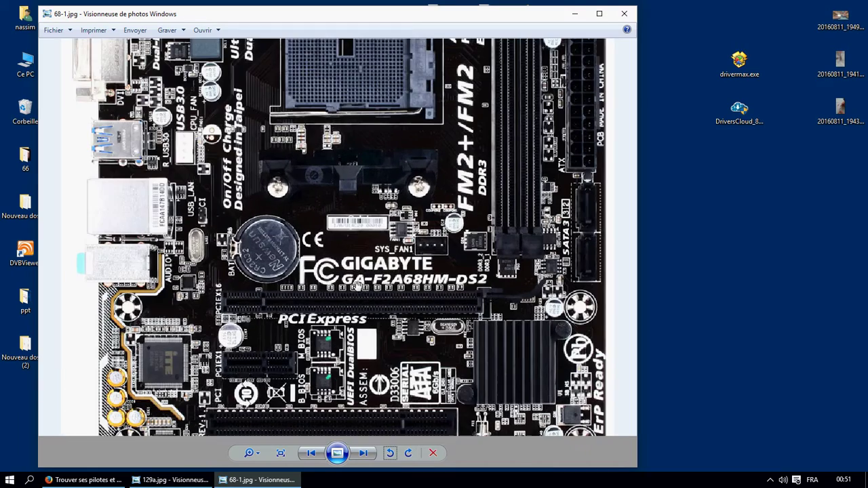
Step: Examine the model name printed on the motherboard in the 68-1.jpg photo, and close the photo
{"action": "scroll", "coordinate": [366, 277], "scroll_direction": "up", "scroll_amount": 1}
{"action": "scroll", "coordinate": [366, 278], "scroll_direction": "up", "scroll_amount": 2}
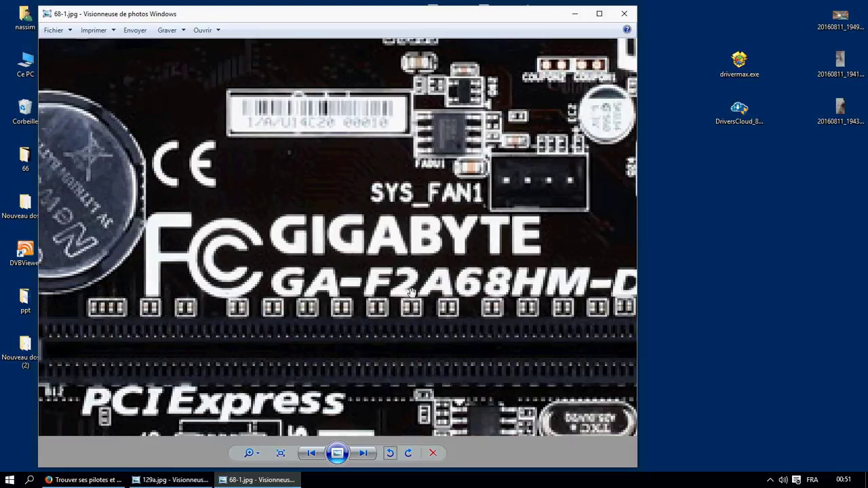
{"action": "scroll", "coordinate": [547, 281], "scroll_direction": "down", "scroll_amount": 1}
{"action": "scroll", "coordinate": [546, 279], "scroll_direction": "down", "scroll_amount": 1}
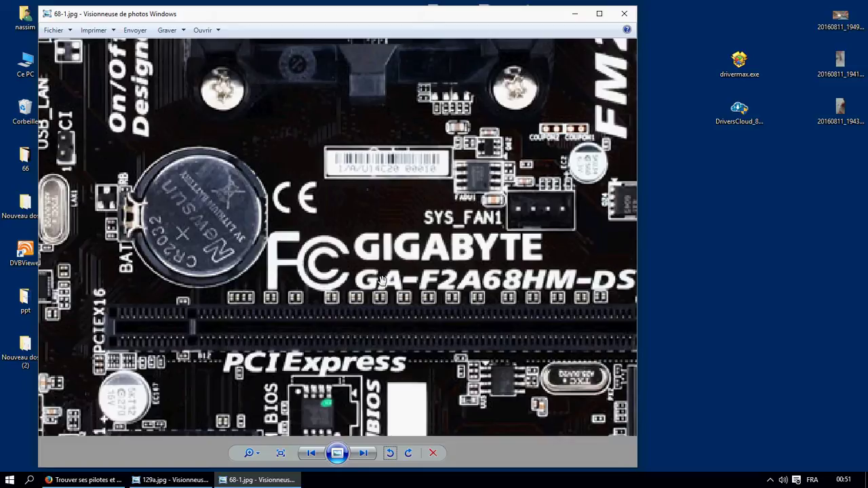
{"action": "scroll", "coordinate": [383, 280], "scroll_direction": "down", "scroll_amount": 2}
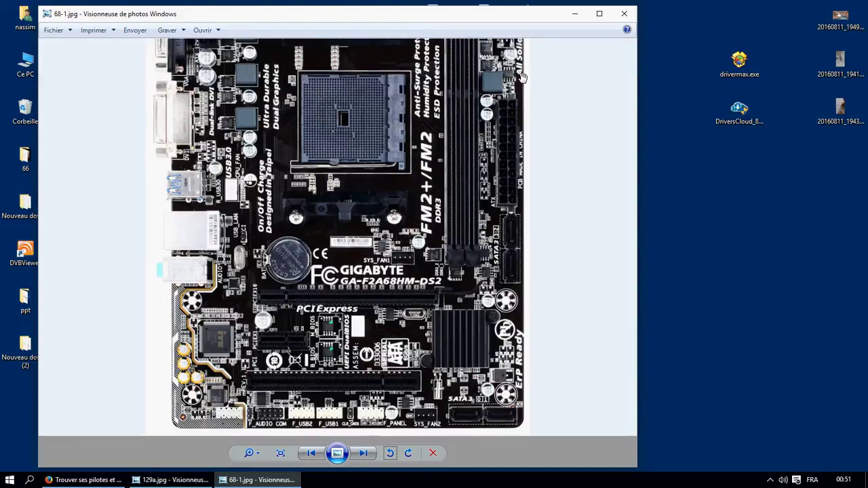
{"action": "left_click", "coordinate": [624, 16]}
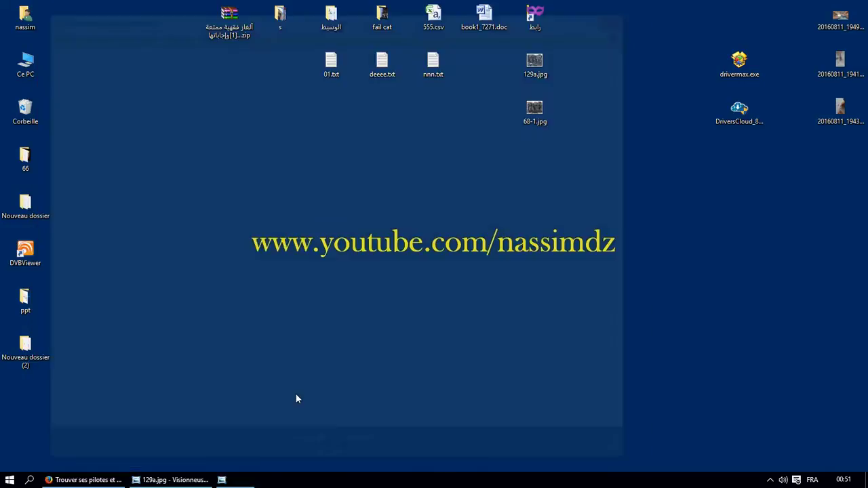
Step: Run dxdiag to check the system manufacturer and model in the DirectX Diagnostic Tool, and close it
{"action": "left_click", "coordinate": [10, 481]}
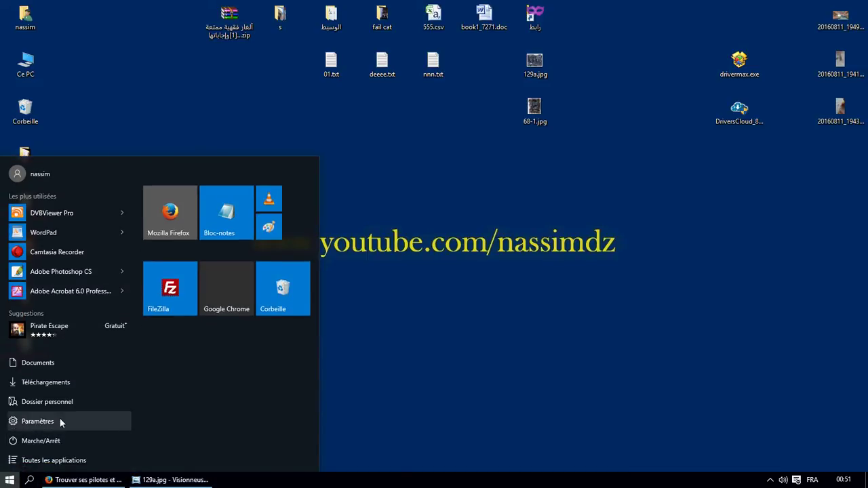
{"action": "right_click", "coordinate": [11, 480]}
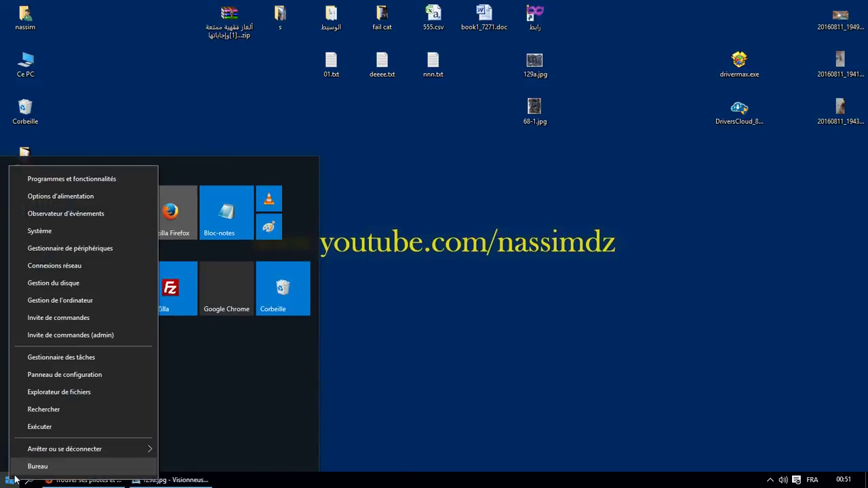
{"action": "left_click", "coordinate": [53, 428]}
{"action": "left_click", "coordinate": [63, 414]}
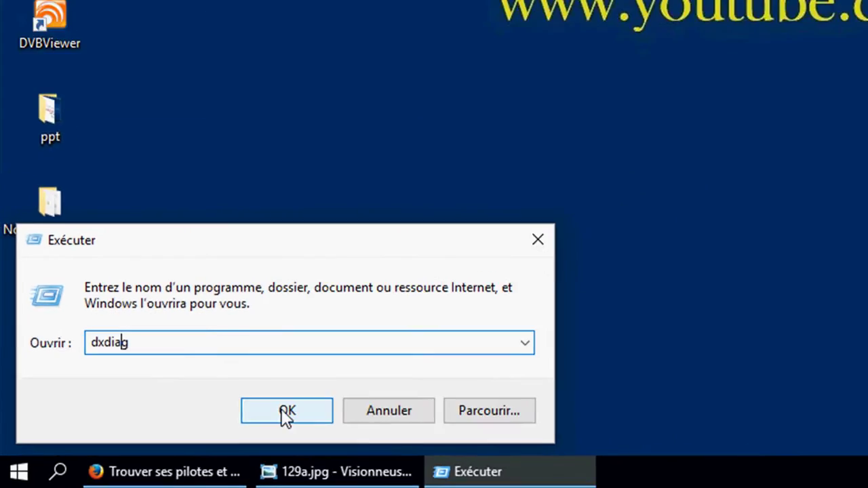
{"action": "left_click", "coordinate": [283, 411]}
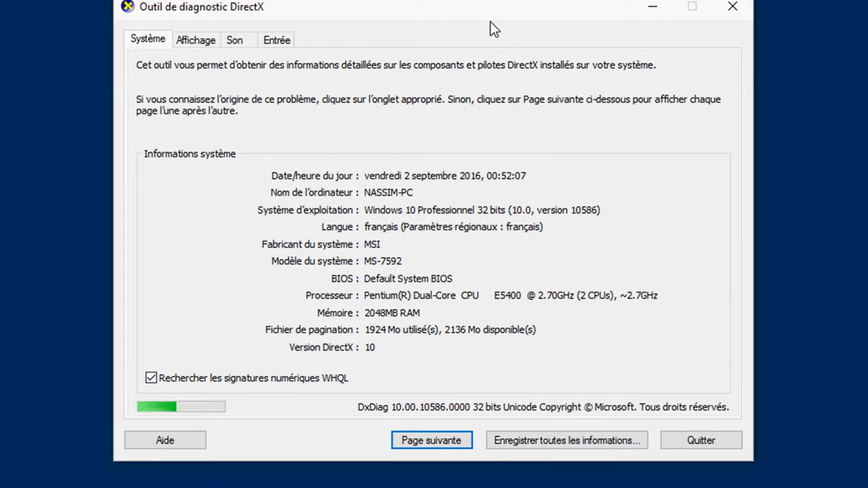
{"action": "left_click_drag", "start_coordinate": [490, 15], "coordinate": [452, 31]}
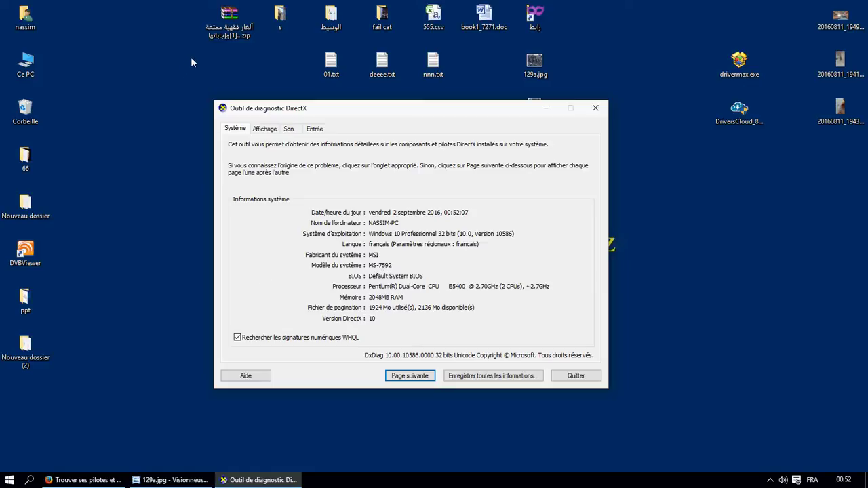
{"action": "left_click", "coordinate": [594, 111]}
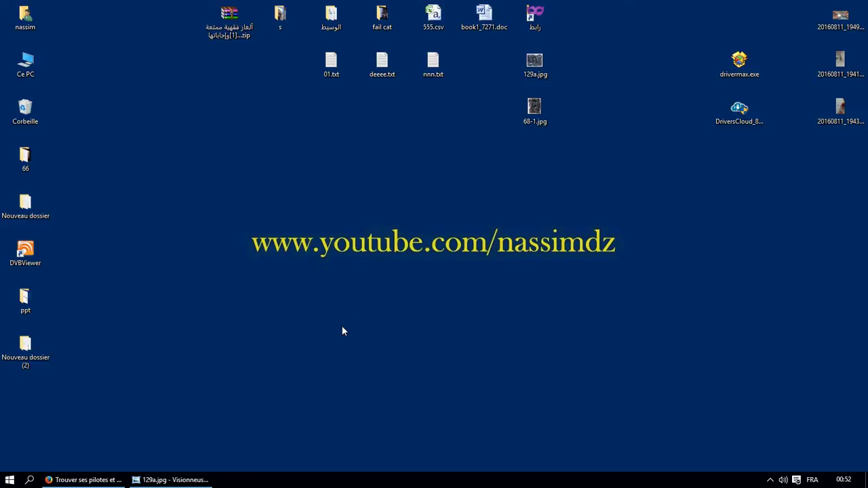
Step: Switch to Firefox and look over the DriversCloud.com home page, including the site languages it offers
{"action": "left_click_drag", "start_coordinate": [643, 197], "coordinate": [255, 253]}
{"action": "left_click_drag", "start_coordinate": [638, 212], "coordinate": [261, 268]}
{"action": "left_click", "coordinate": [85, 483]}
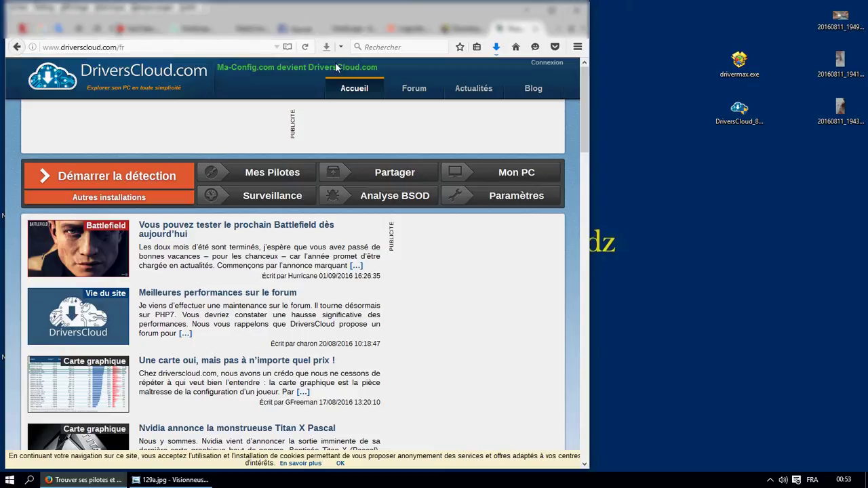
{"action": "scroll", "coordinate": [367, 371], "scroll_direction": "down", "scroll_amount": 3}
{"action": "scroll", "coordinate": [369, 362], "scroll_direction": "up", "scroll_amount": 3}
{"action": "scroll", "coordinate": [369, 362], "scroll_direction": "down", "scroll_amount": 5}
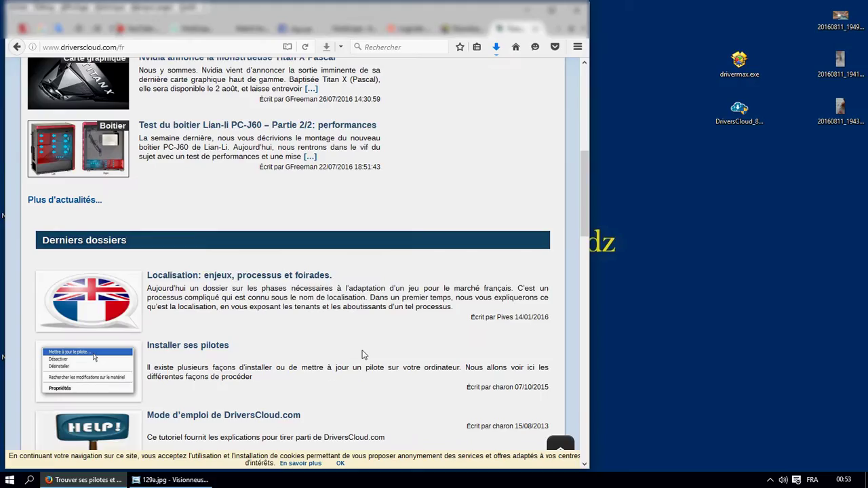
{"action": "scroll", "coordinate": [361, 354], "scroll_direction": "down", "scroll_amount": 15}
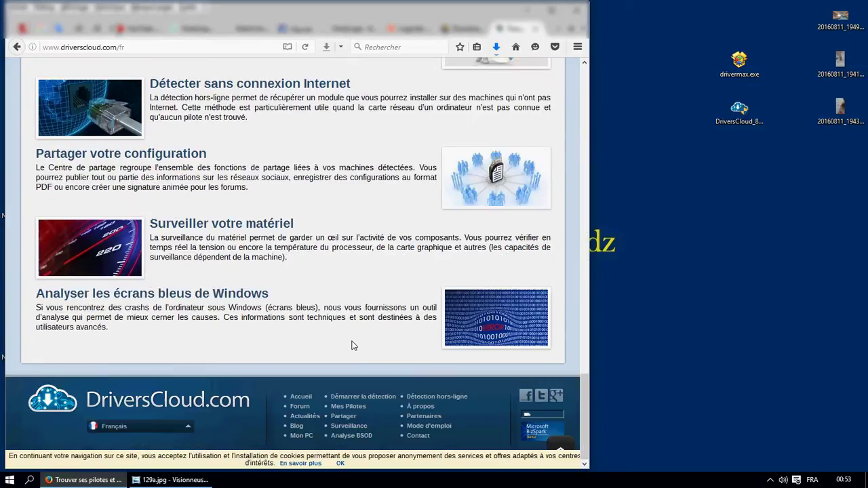
{"action": "left_click", "coordinate": [176, 419]}
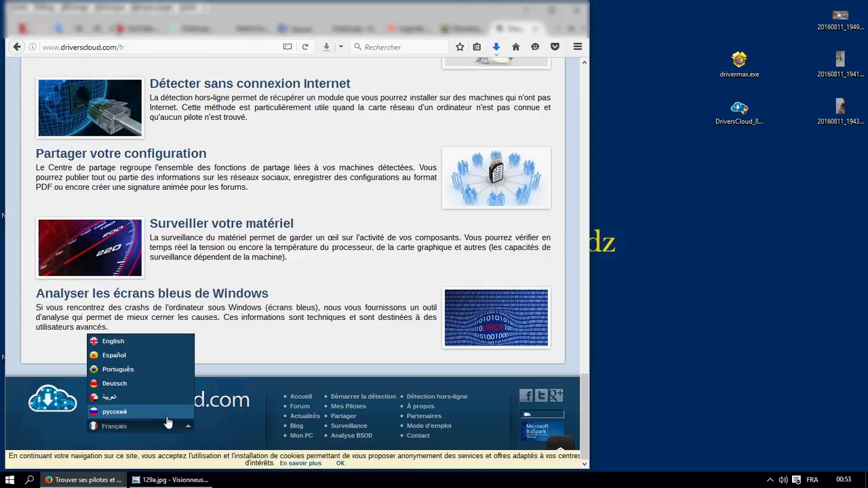
{"action": "scroll", "coordinate": [303, 343], "scroll_direction": "up", "scroll_amount": 15}
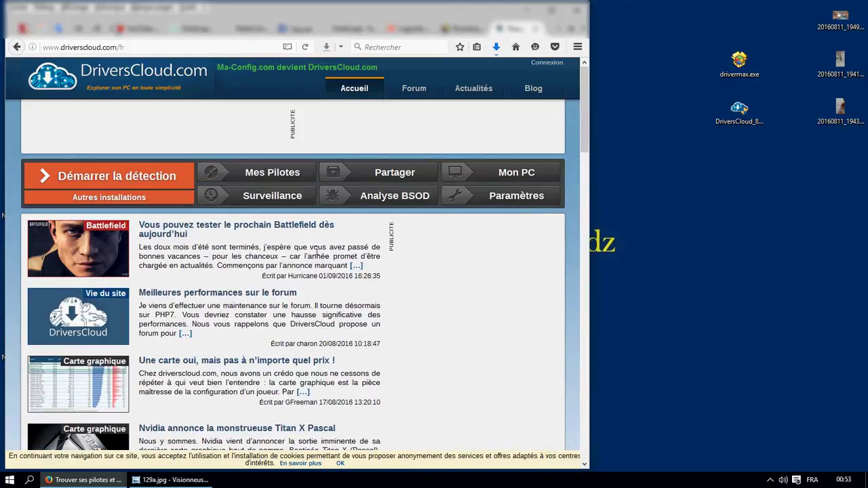
Step: Open the DriversCloud detection page and examine the agent's automatic, 32-bit and 64-bit installation options
{"action": "left_click", "coordinate": [96, 176]}
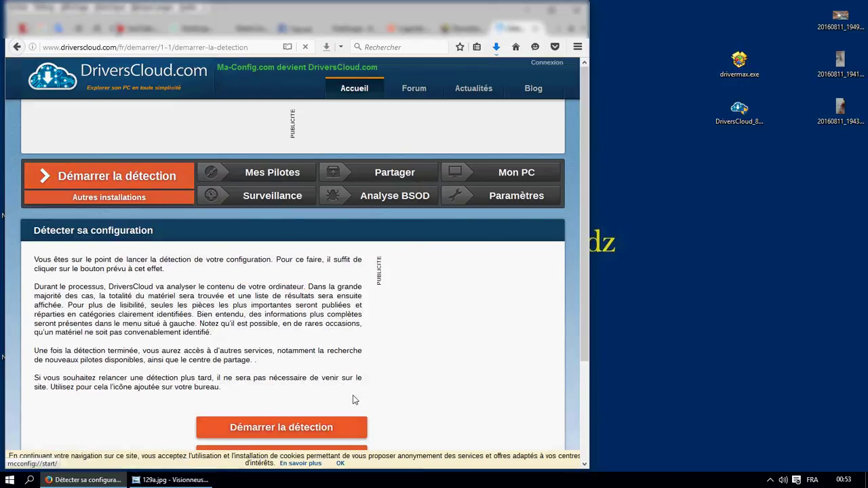
{"action": "scroll", "coordinate": [348, 385], "scroll_direction": "down", "scroll_amount": 3}
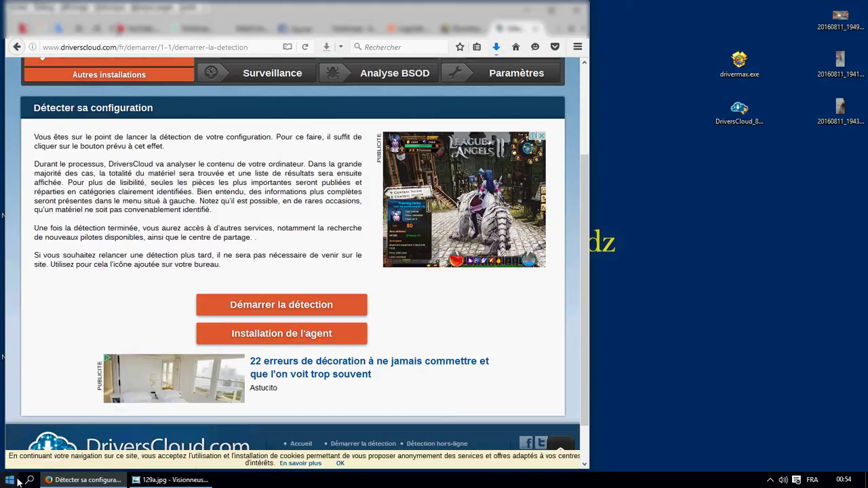
{"action": "left_click", "coordinate": [282, 336]}
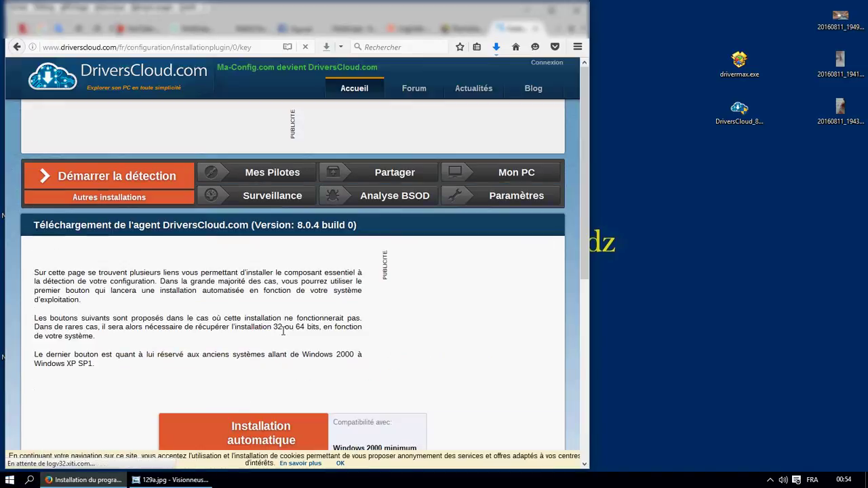
{"action": "scroll", "coordinate": [282, 330], "scroll_direction": "down", "scroll_amount": 5}
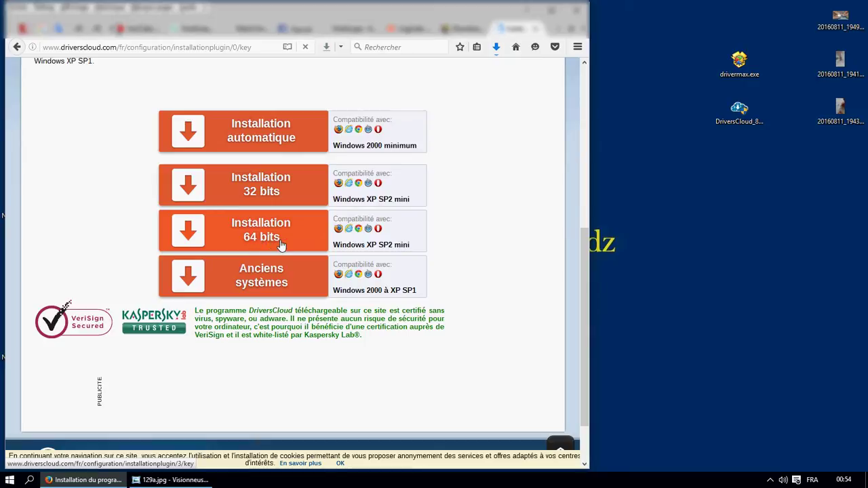
{"action": "scroll", "coordinate": [263, 369], "scroll_direction": "up", "scroll_amount": 3}
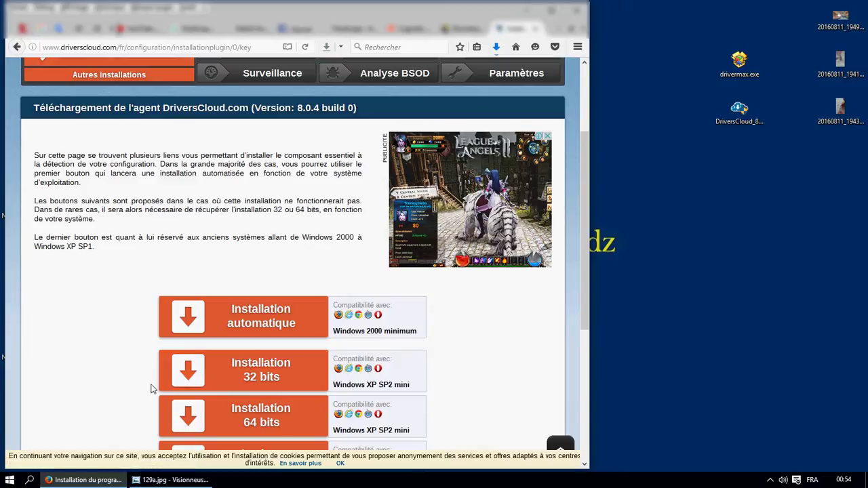
{"action": "left_click", "coordinate": [736, 120]}
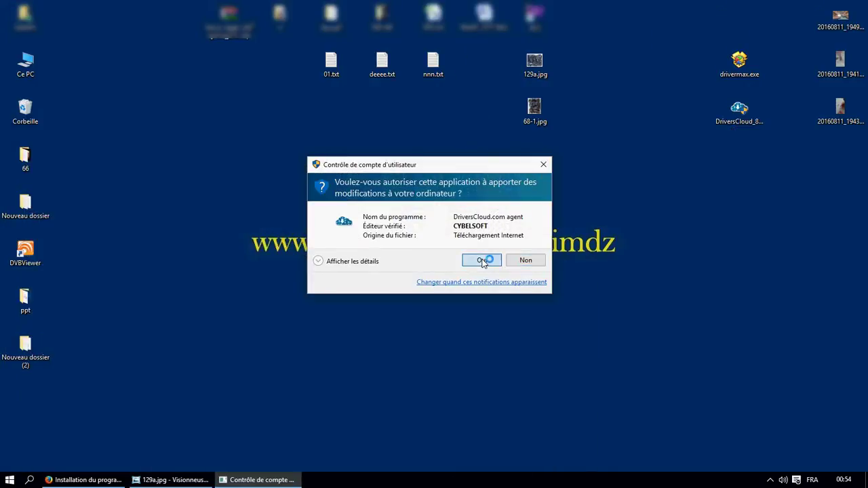
{"action": "left_click", "coordinate": [483, 258]}
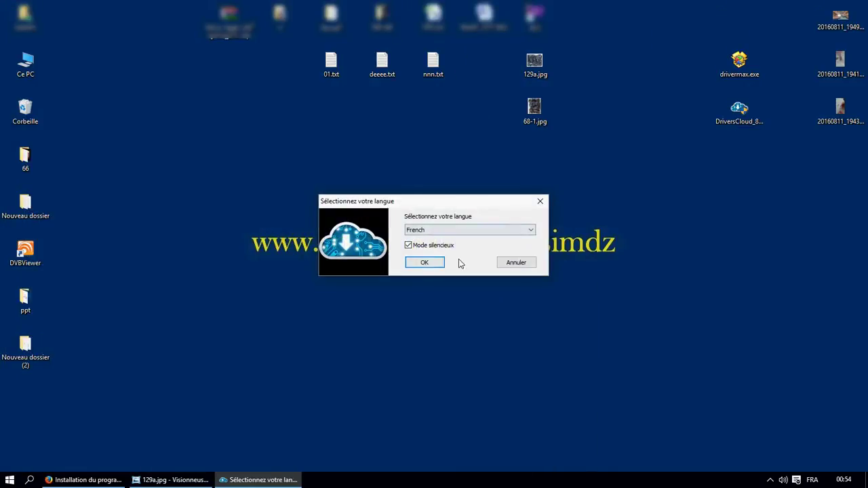
{"action": "left_click", "coordinate": [539, 201]}
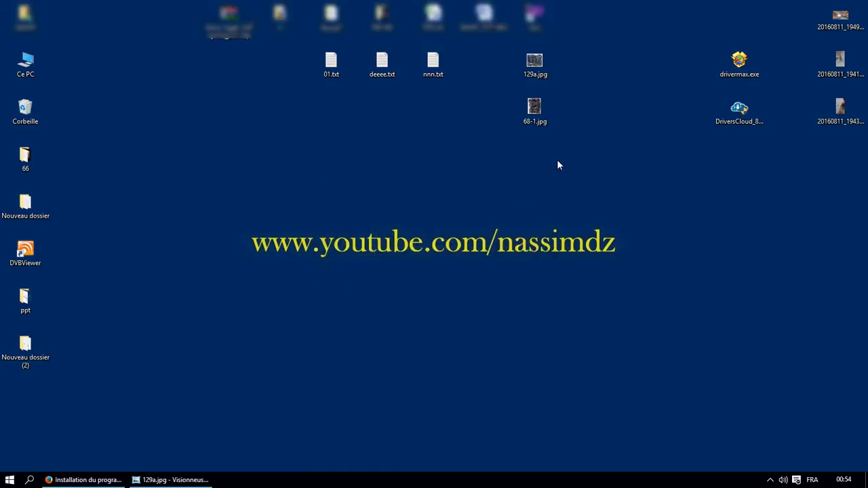
Step: Return to DriversCloud in Firefox, dismiss the program compatibility assistant and open the configuration detection page
{"action": "left_click", "coordinate": [105, 479]}
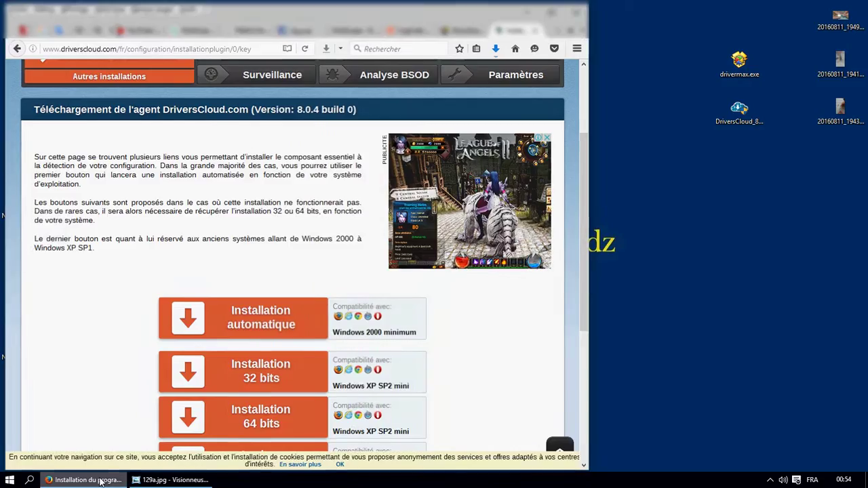
{"action": "scroll", "coordinate": [203, 238], "scroll_direction": "up", "scroll_amount": 3}
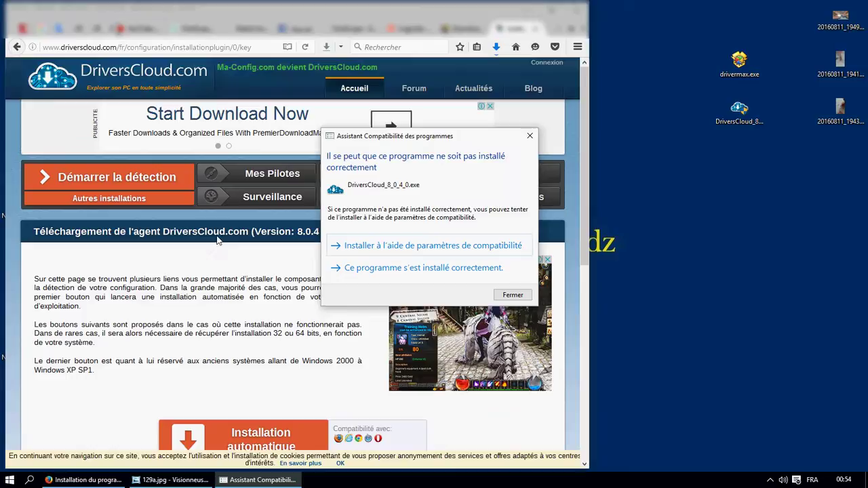
{"action": "left_click", "coordinate": [510, 296]}
{"action": "left_click", "coordinate": [112, 181]}
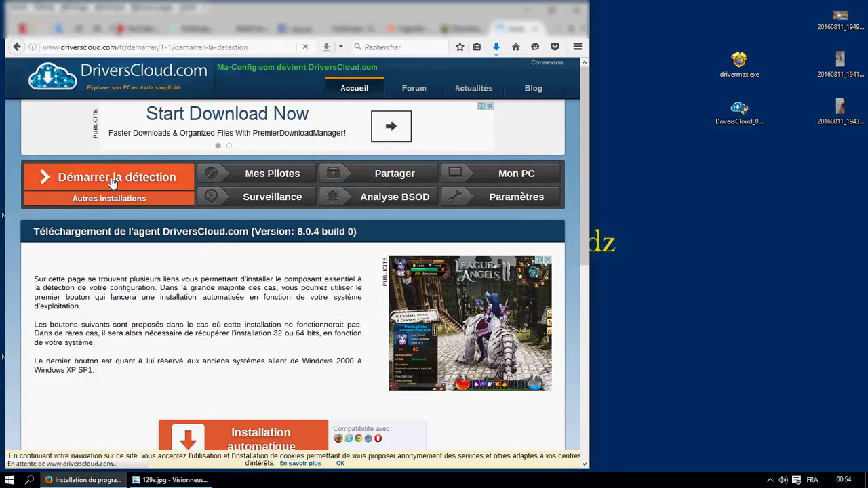
{"action": "scroll", "coordinate": [306, 344], "scroll_direction": "down", "scroll_amount": 2}
{"action": "scroll", "coordinate": [306, 344], "scroll_direction": "down", "scroll_amount": 2}
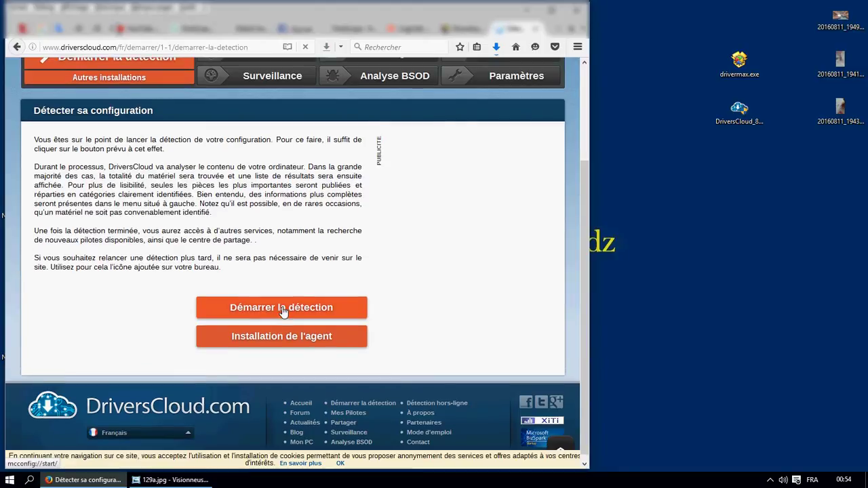
Step: Start the detection, authorize the DriversCloud.com agent and have it detect the computer's hardware
{"action": "left_click", "coordinate": [285, 308]}
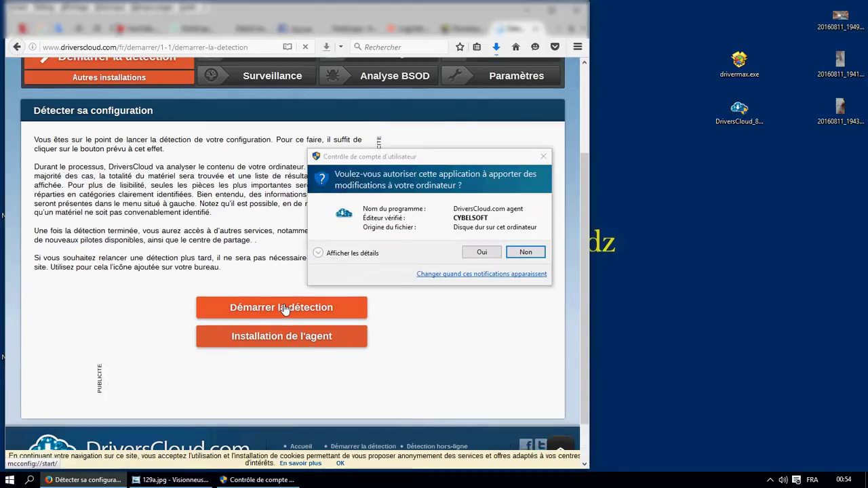
{"action": "left_click", "coordinate": [481, 253]}
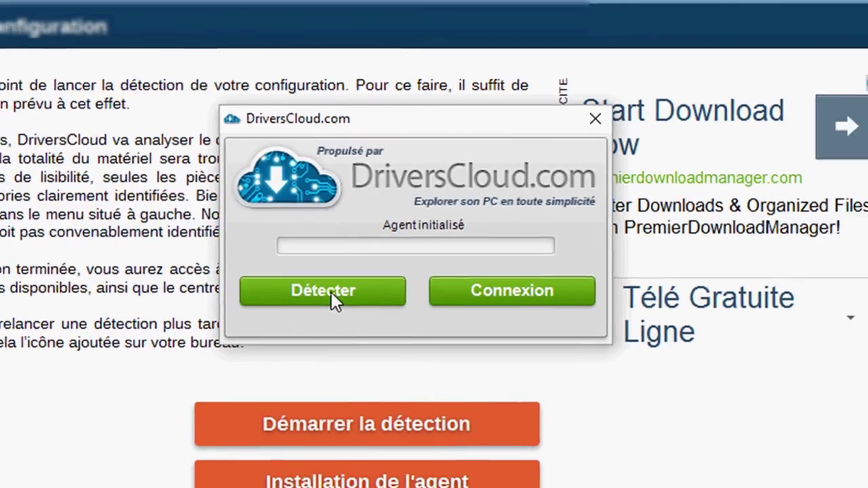
{"action": "left_click", "coordinate": [339, 298]}
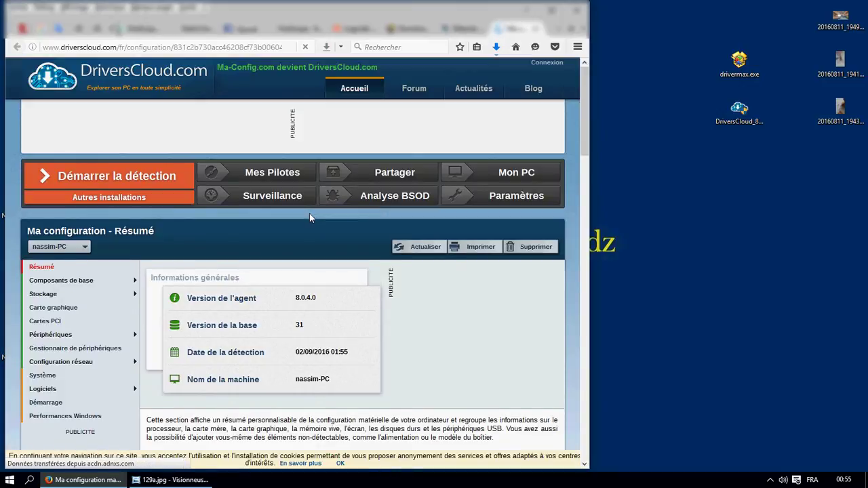
Step: Review the detected hardware summary, and open the driver search to examine the proposed network card and USB drivers
{"action": "scroll", "coordinate": [310, 241], "scroll_direction": "down", "scroll_amount": 15}
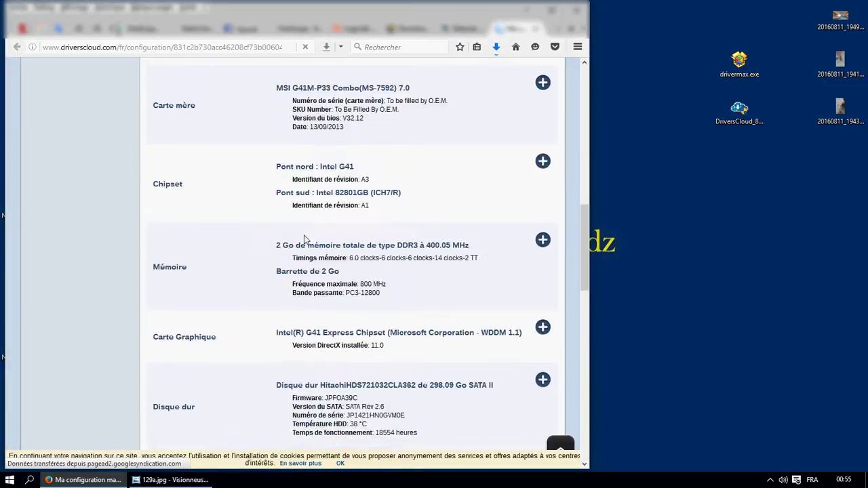
{"action": "scroll", "coordinate": [258, 236], "scroll_direction": "down", "scroll_amount": 5}
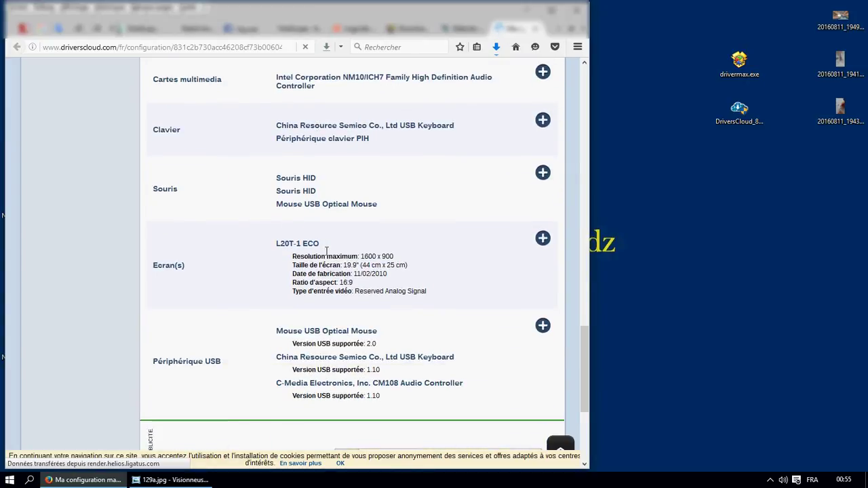
{"action": "scroll", "coordinate": [283, 293], "scroll_direction": "down", "scroll_amount": 3}
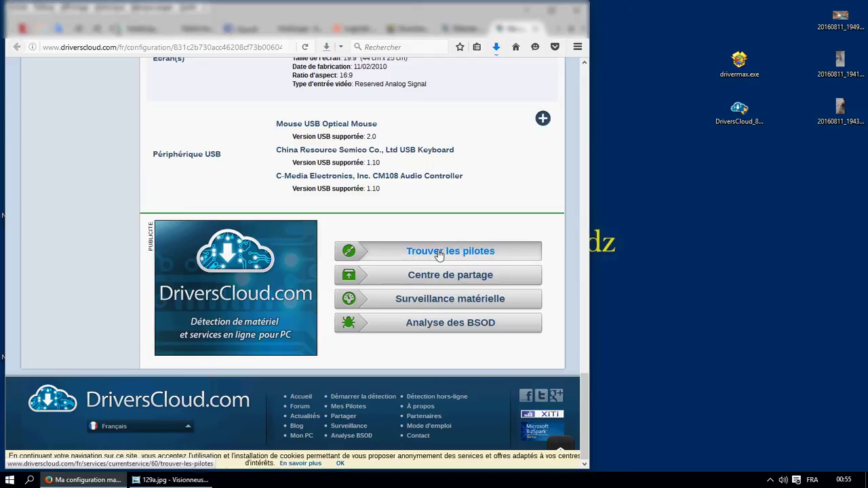
{"action": "left_click", "coordinate": [438, 254]}
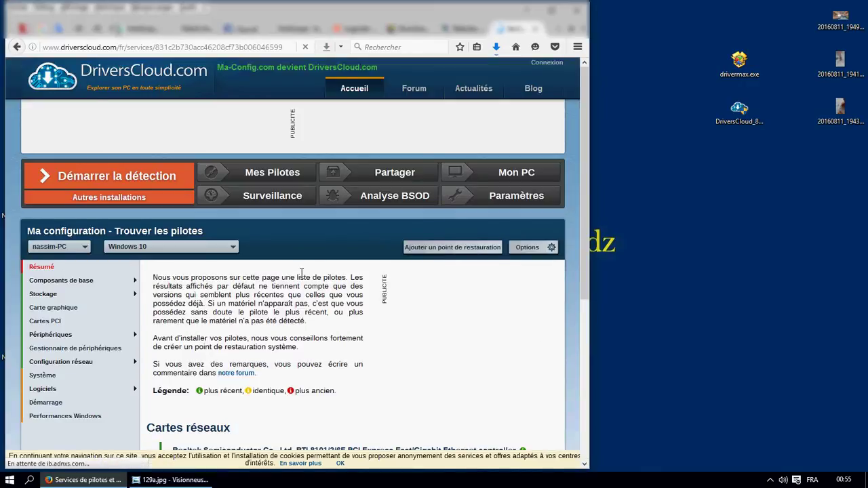
{"action": "scroll", "coordinate": [346, 250], "scroll_direction": "down", "scroll_amount": 5}
{"action": "scroll", "coordinate": [342, 249], "scroll_direction": "down", "scroll_amount": 2}
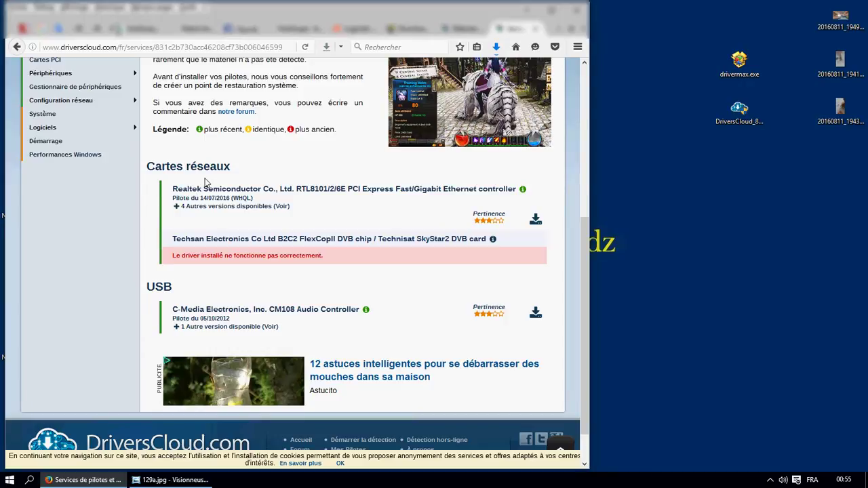
Step: Expand the other available driver versions for the Realtek Ethernet controller and the C-Media CM108 audio controller, and review them
{"action": "left_click", "coordinate": [257, 207]}
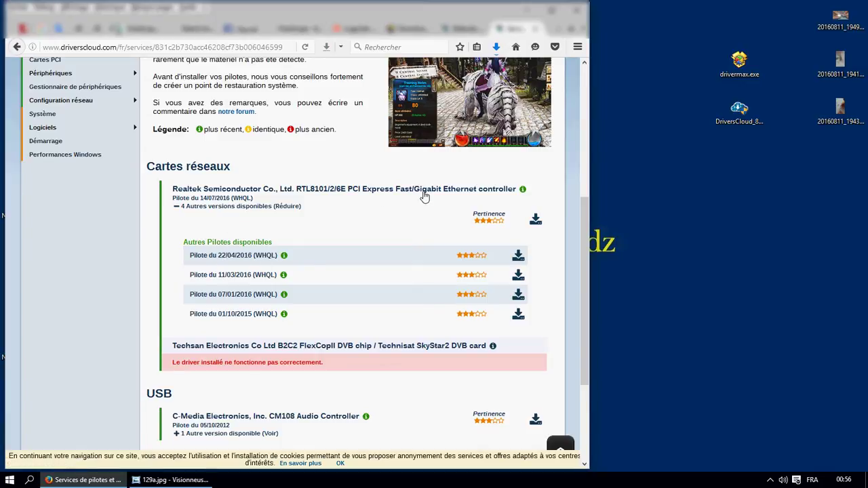
{"action": "scroll", "coordinate": [287, 314], "scroll_direction": "down", "scroll_amount": 3}
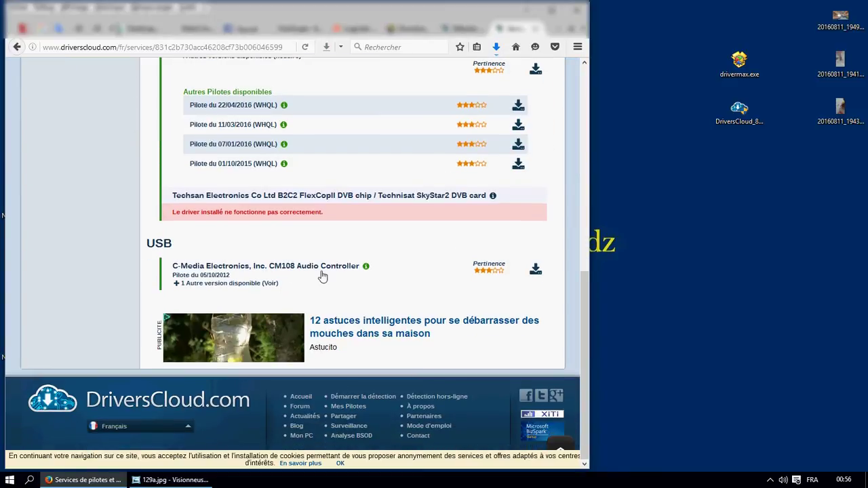
{"action": "left_click", "coordinate": [264, 285]}
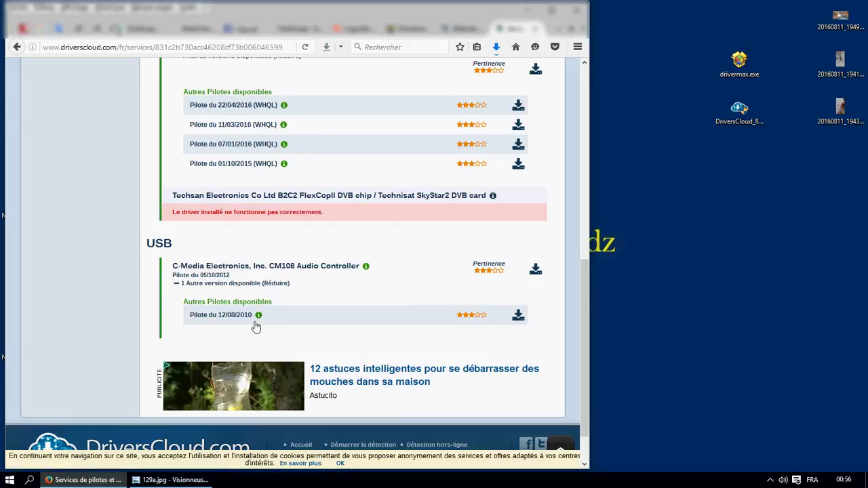
{"action": "scroll", "coordinate": [271, 315], "scroll_direction": "up", "scroll_amount": 10}
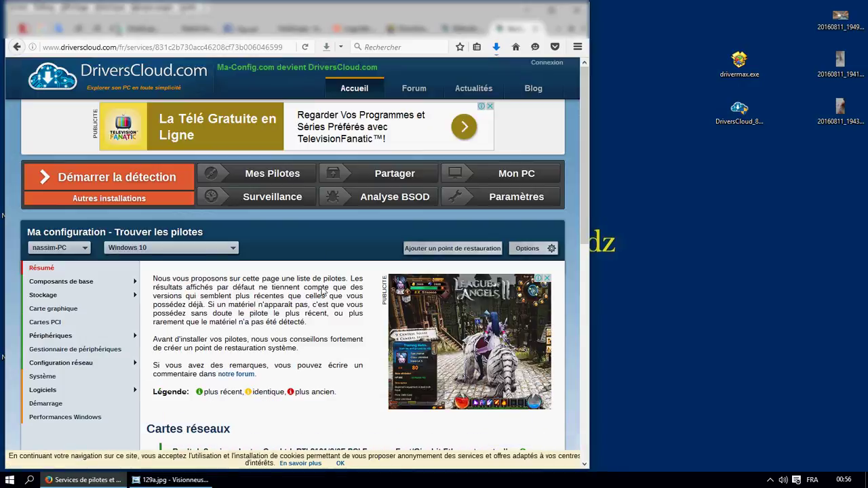
{"action": "scroll", "coordinate": [261, 271], "scroll_direction": "down", "scroll_amount": 10}
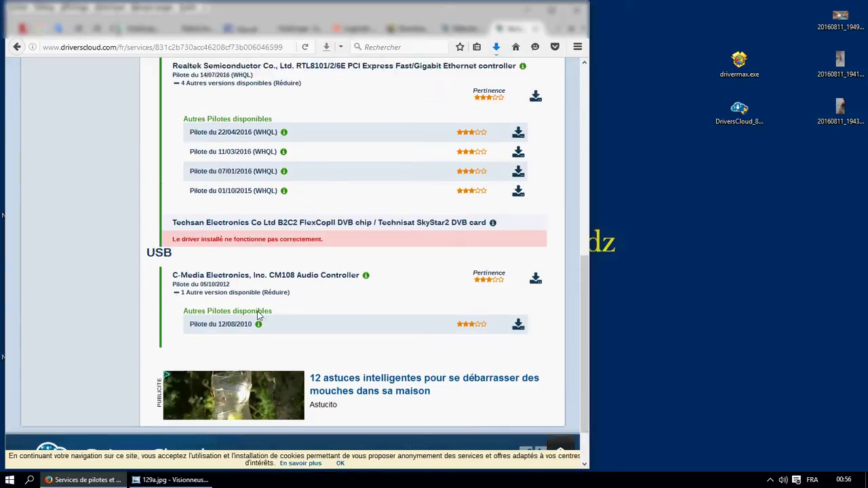
{"action": "scroll", "coordinate": [325, 271], "scroll_direction": "up", "scroll_amount": 8}
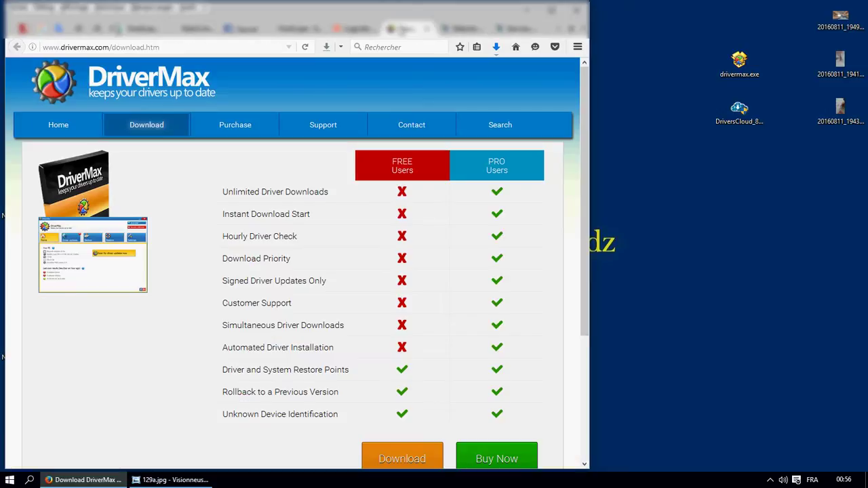
Step: Open the DriverMax download page and examine its free and PRO feature comparison, download option and the installer on the desktop
{"action": "left_click", "coordinate": [407, 28]}
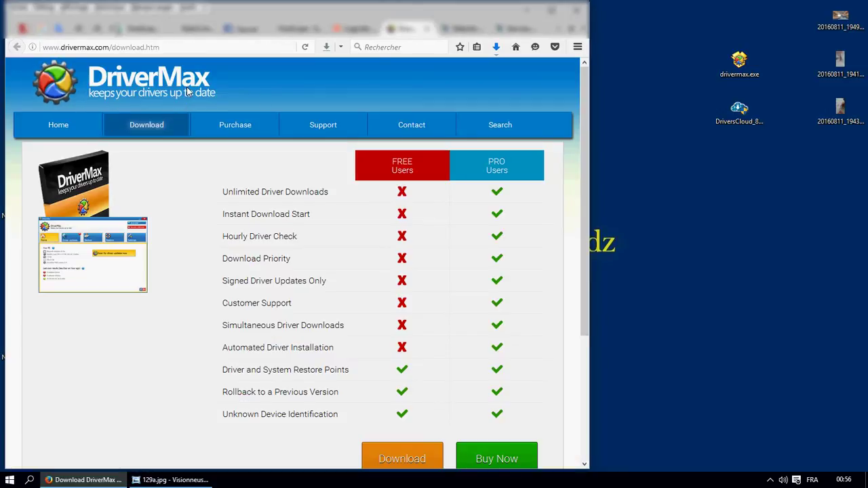
{"action": "left_click_drag", "start_coordinate": [68, 48], "coordinate": [107, 49]}
{"action": "left_click", "coordinate": [103, 48]}
{"action": "scroll", "coordinate": [293, 256], "scroll_direction": "down", "scroll_amount": 3}
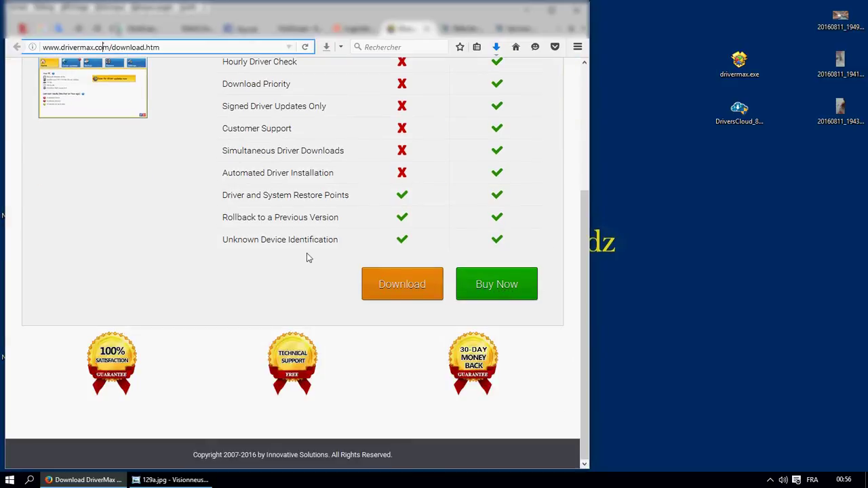
{"action": "scroll", "coordinate": [327, 239], "scroll_direction": "up", "scroll_amount": 2}
{"action": "scroll", "coordinate": [432, 323], "scroll_direction": "down", "scroll_amount": 2}
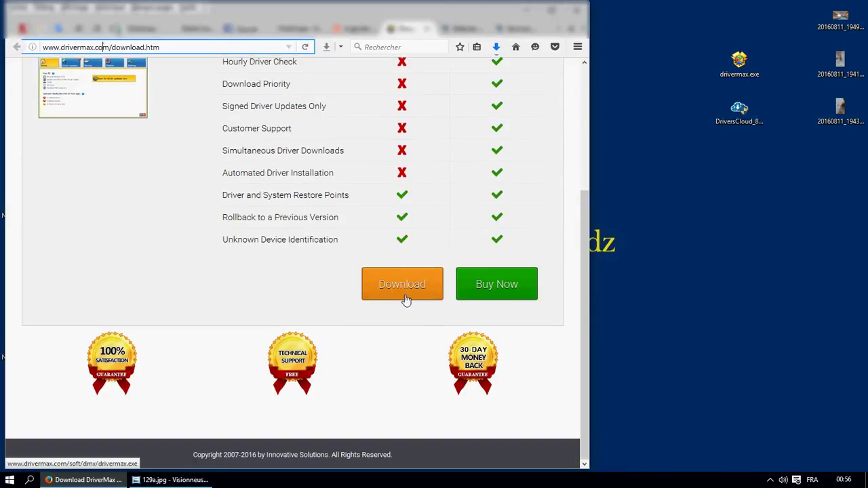
{"action": "left_click", "coordinate": [745, 80]}
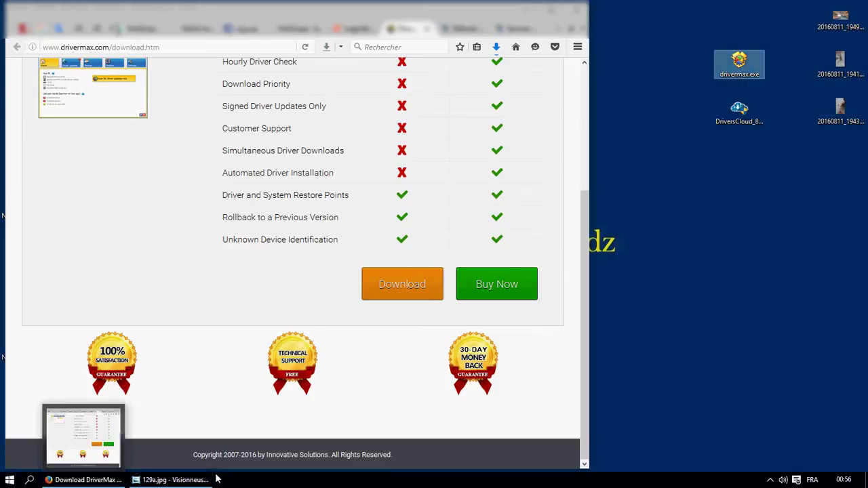
Step: Launch the installed DriverMax program from its folder in the list of all applications
{"action": "left_click", "coordinate": [9, 479]}
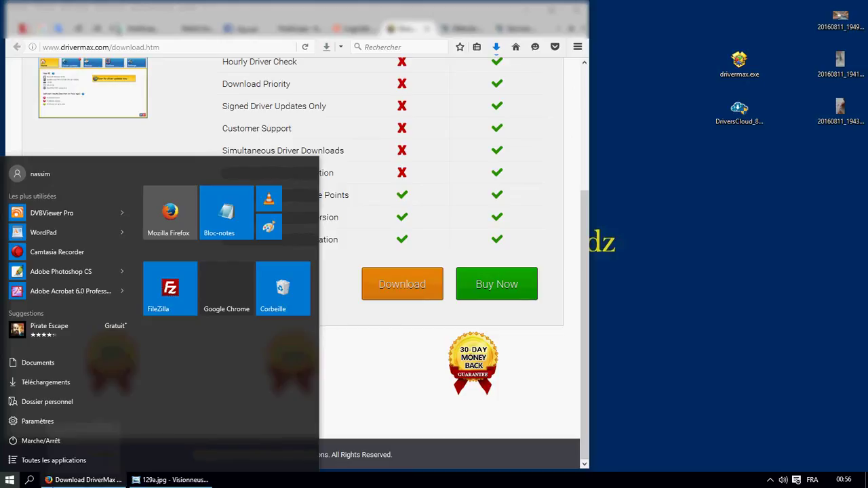
{"action": "left_click", "coordinate": [42, 460]}
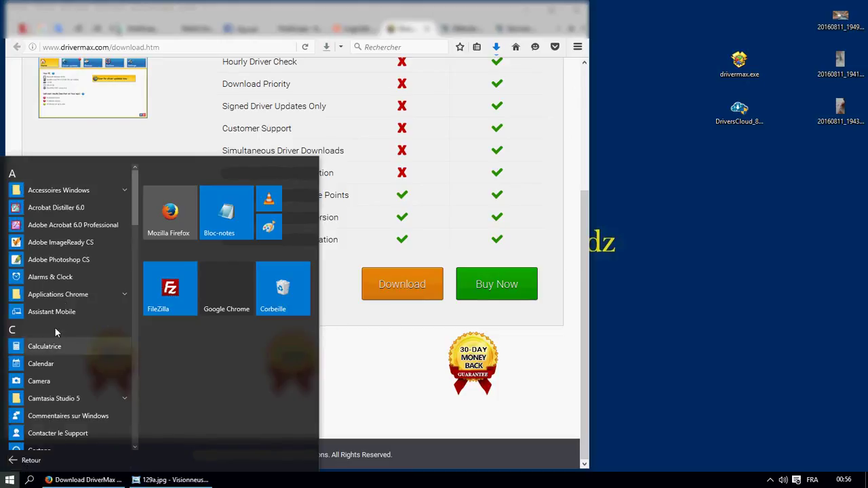
{"action": "left_click_drag", "start_coordinate": [138, 223], "coordinate": [144, 273]}
{"action": "left_click", "coordinate": [50, 233]}
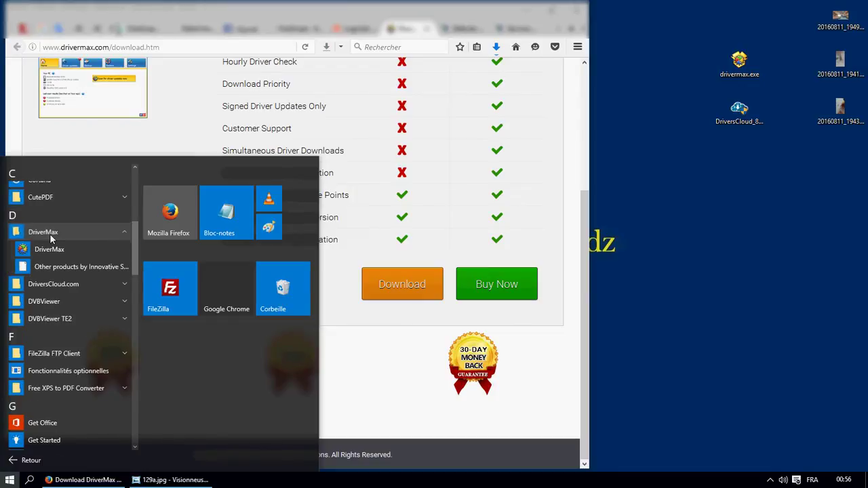
{"action": "left_click", "coordinate": [49, 250]}
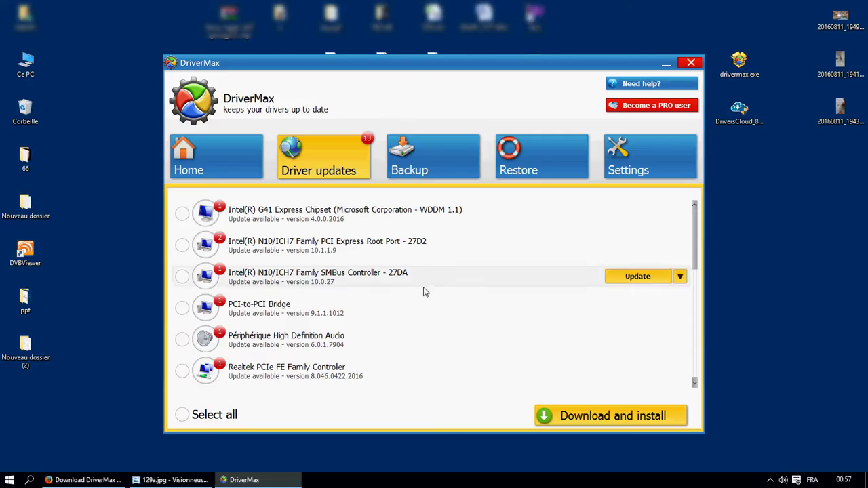
Step: Check the PC summary and scan option on the DriverMax home page, and examine the full list of driver updates
{"action": "left_click", "coordinate": [220, 164]}
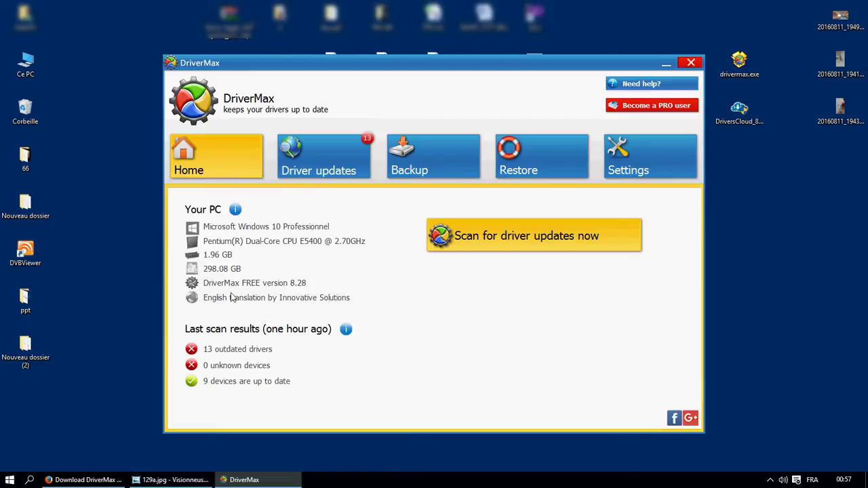
{"action": "left_click", "coordinate": [507, 238]}
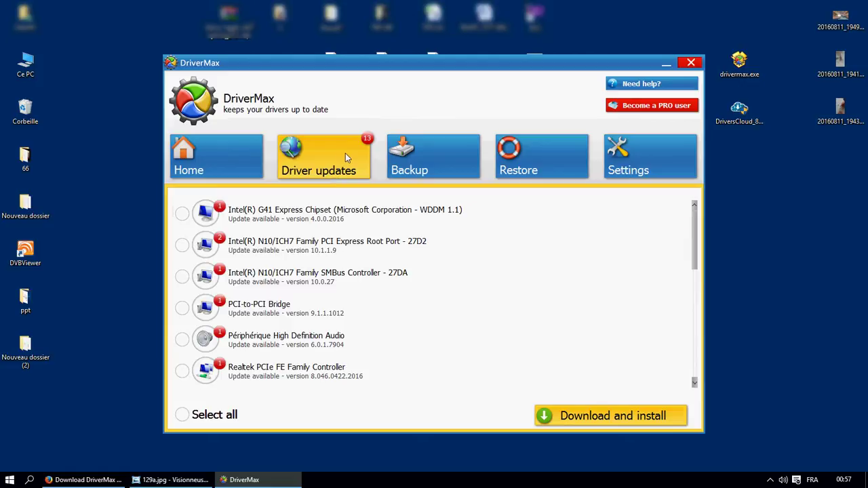
{"action": "scroll", "coordinate": [365, 327], "scroll_direction": "down", "scroll_amount": 3}
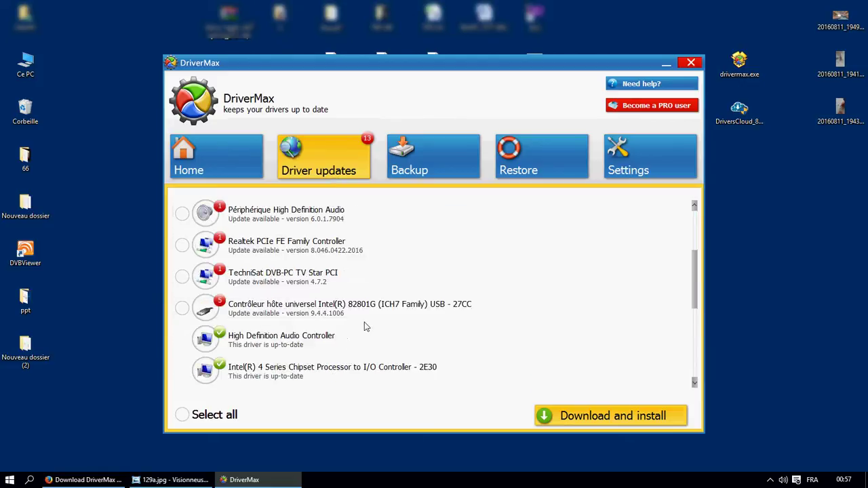
{"action": "scroll", "coordinate": [366, 322], "scroll_direction": "up", "scroll_amount": 3}
{"action": "scroll", "coordinate": [381, 358], "scroll_direction": "down", "scroll_amount": 2}
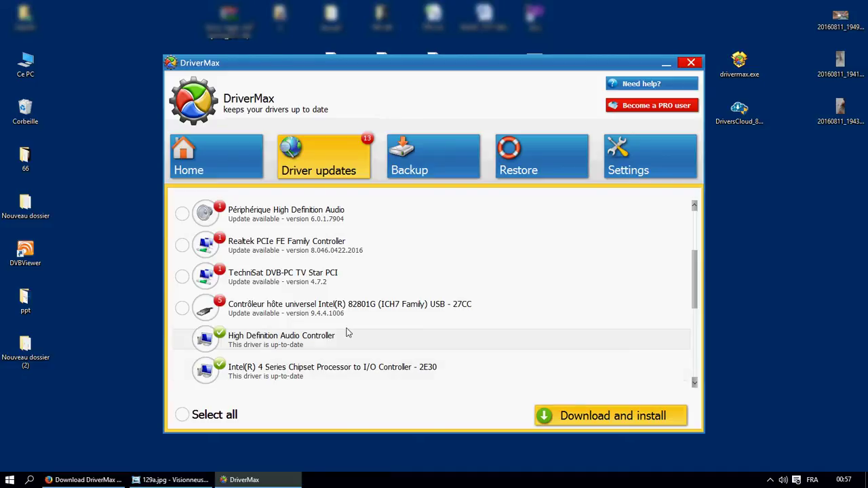
{"action": "scroll", "coordinate": [359, 335], "scroll_direction": "down", "scroll_amount": 3}
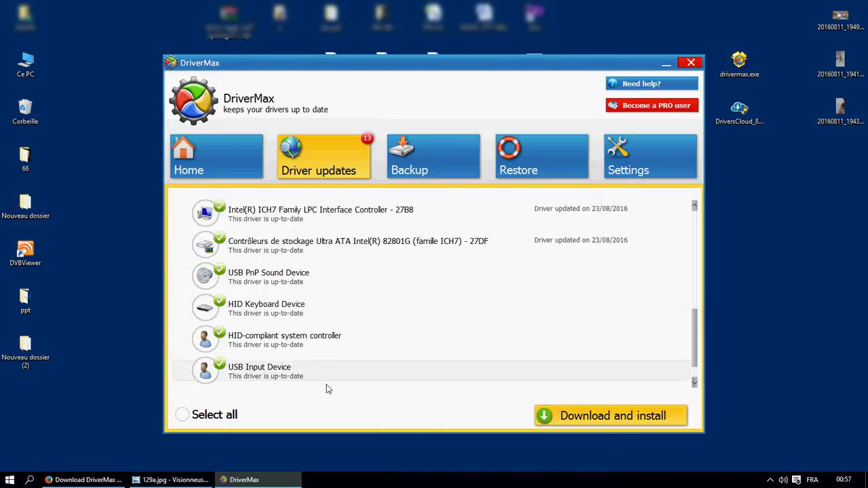
{"action": "scroll", "coordinate": [223, 332], "scroll_direction": "up", "scroll_amount": 3}
{"action": "scroll", "coordinate": [234, 334], "scroll_direction": "down", "scroll_amount": 3}
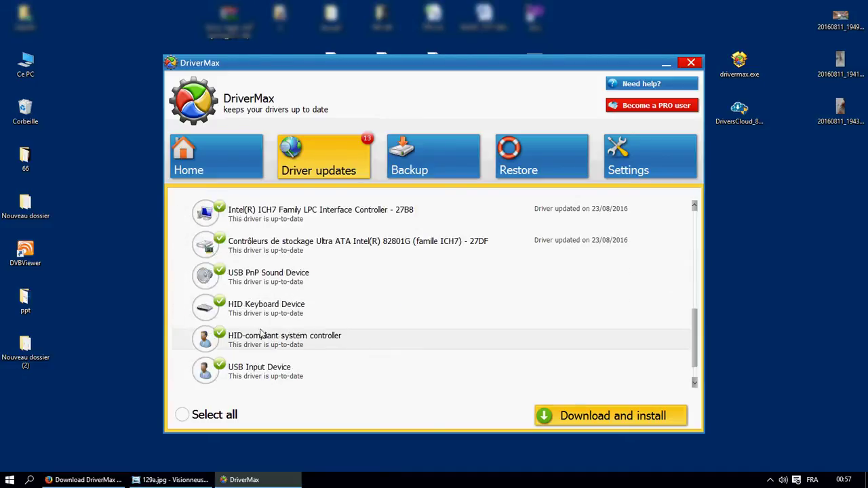
{"action": "scroll", "coordinate": [220, 294], "scroll_direction": "up", "scroll_amount": 2}
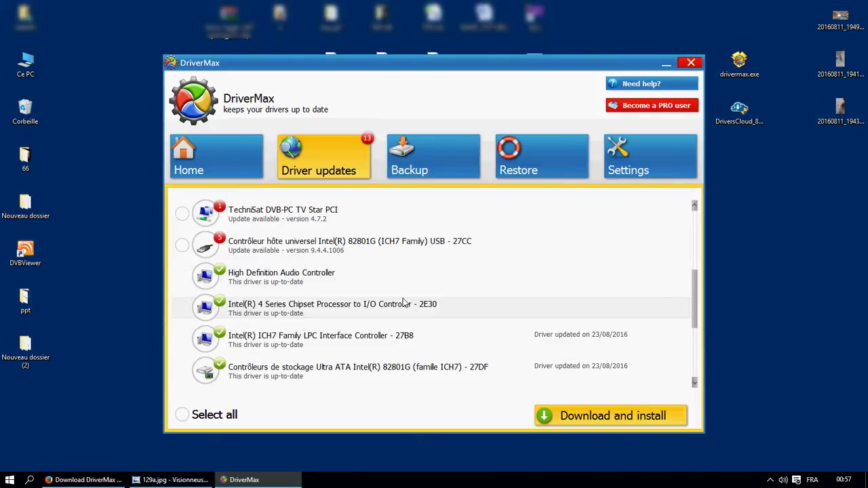
{"action": "scroll", "coordinate": [285, 335], "scroll_direction": "up", "scroll_amount": 2}
Step: View the additional update options for the Realtek PCIe FE Family Controller and dismiss them
{"action": "mouse_move", "coordinate": [614, 324]}
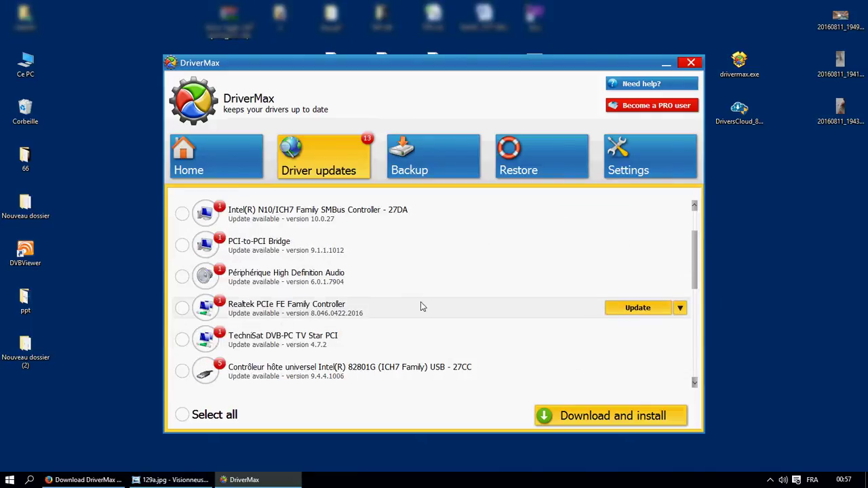
{"action": "left_click", "coordinate": [680, 309]}
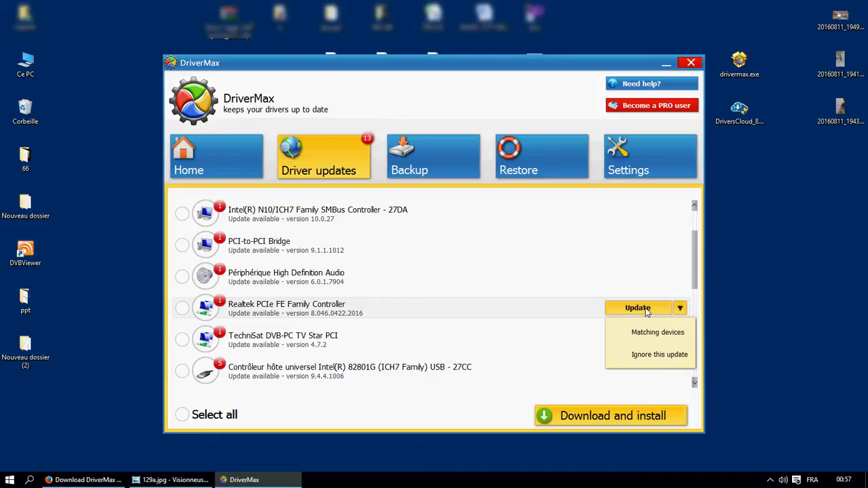
{"action": "left_click", "coordinate": [241, 316]}
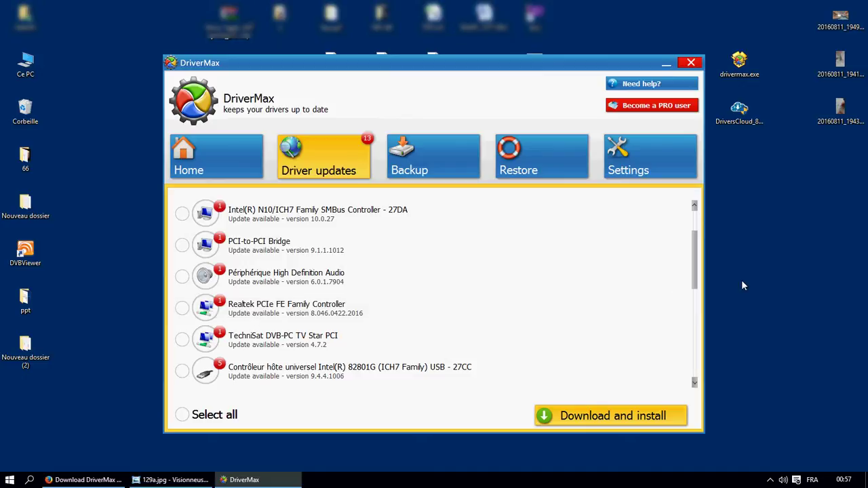
{"action": "scroll", "coordinate": [692, 277], "scroll_direction": "up", "scroll_amount": 2}
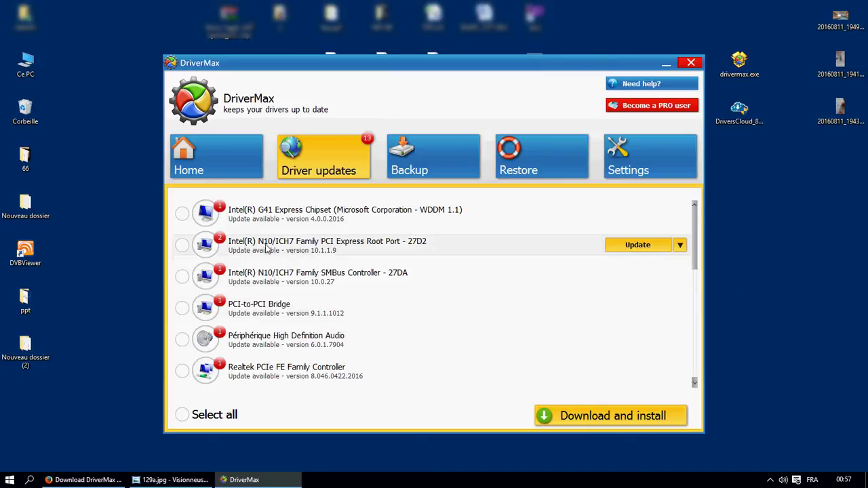
Step: Reposition the DriverMax window slightly, look over its driver update list once more and close the program
{"action": "left_click_drag", "start_coordinate": [484, 66], "coordinate": [478, 59]}
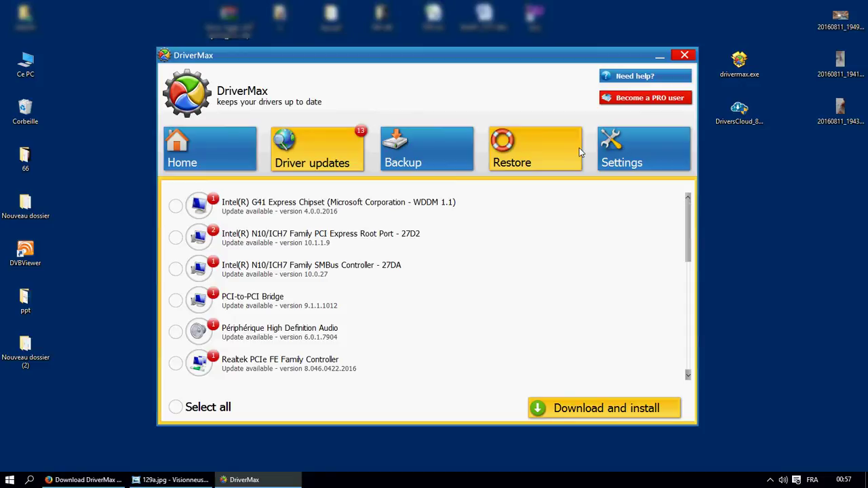
{"action": "mouse_move", "coordinate": [616, 211]}
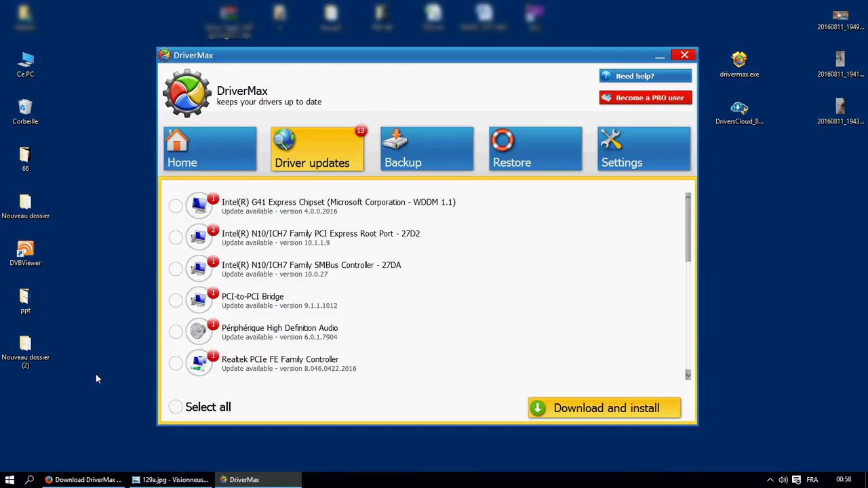
{"action": "mouse_move", "coordinate": [86, 483]}
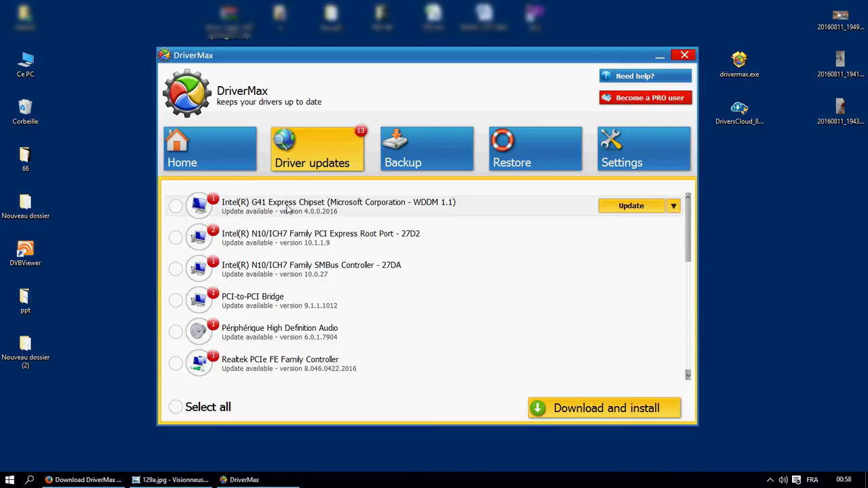
{"action": "scroll", "coordinate": [351, 275], "scroll_direction": "down", "scroll_amount": 5}
{"action": "scroll", "coordinate": [354, 275], "scroll_direction": "up", "scroll_amount": 6}
{"action": "key", "text": "alt+F4"}
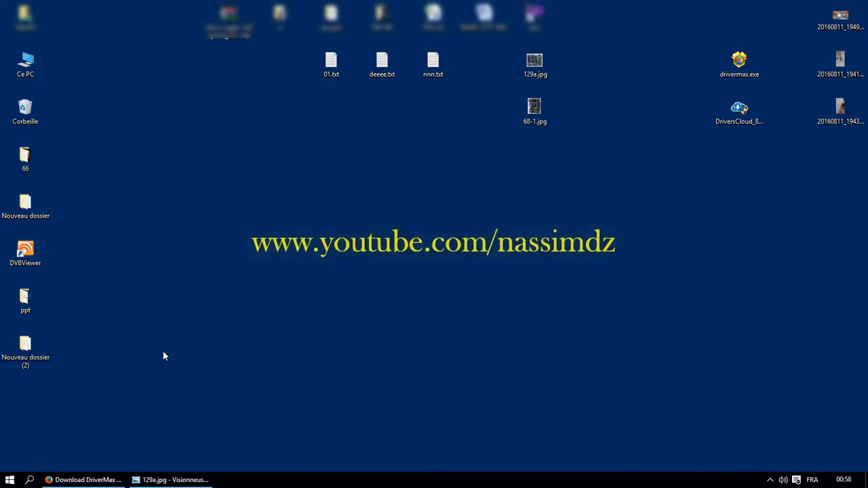
Step: Switch to Firefox and bring up the Google results for "driver ms 7592"
{"action": "left_click", "coordinate": [6, 482]}
{"action": "left_click", "coordinate": [66, 480]}
{"action": "left_click", "coordinate": [67, 482]}
{"action": "left_click", "coordinate": [67, 481]}
{"action": "left_click", "coordinate": [41, 28]}
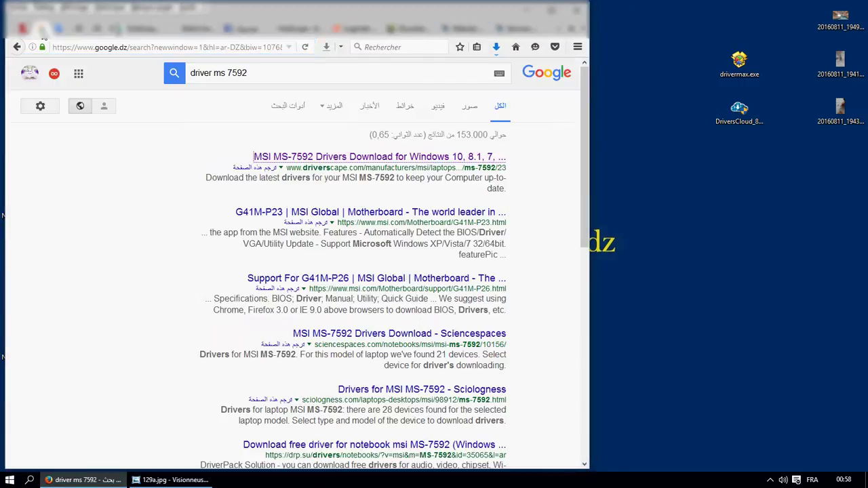
Step: Search Google for "ms-7592" and look through the results
{"action": "double_click", "coordinate": [288, 70]}
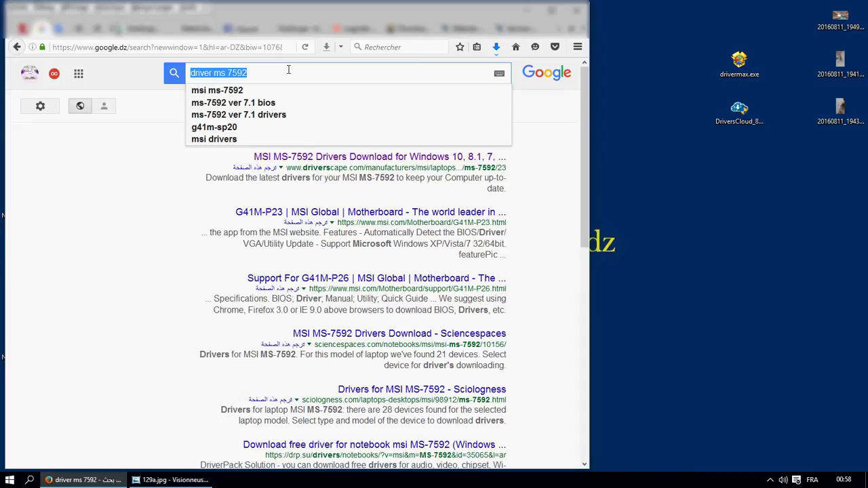
{"action": "type", "text": "ms"}
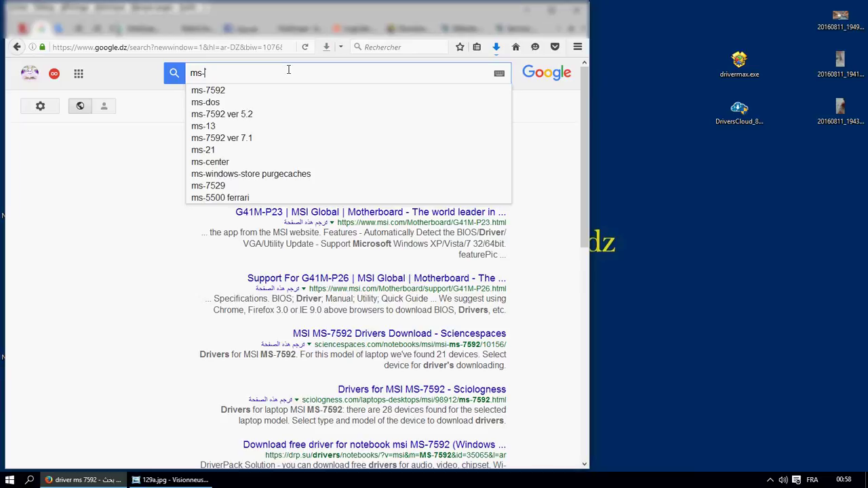
{"action": "type", "text": "-7592"}
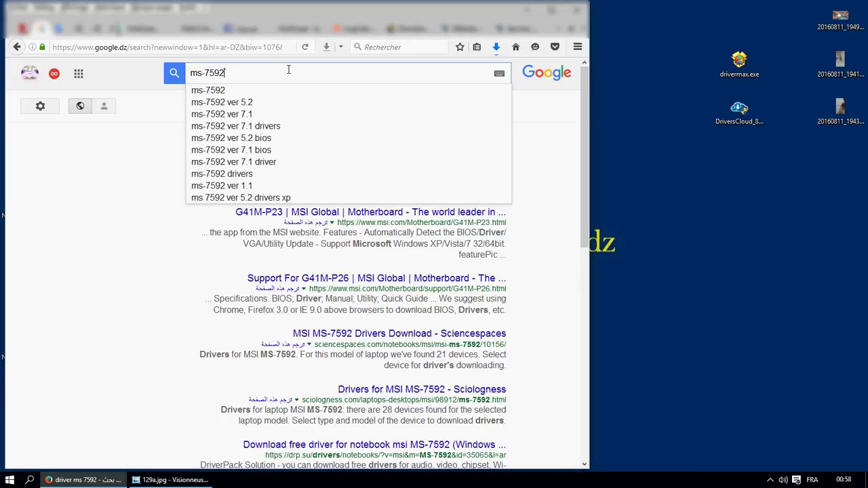
{"action": "key", "text": "Return"}
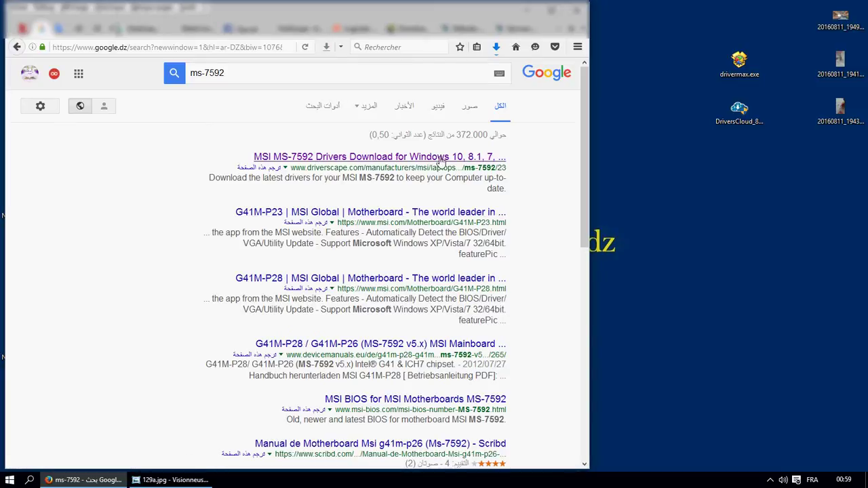
{"action": "scroll", "coordinate": [420, 203], "scroll_direction": "down", "scroll_amount": 5}
{"action": "scroll", "coordinate": [420, 203], "scroll_direction": "up", "scroll_amount": 5}
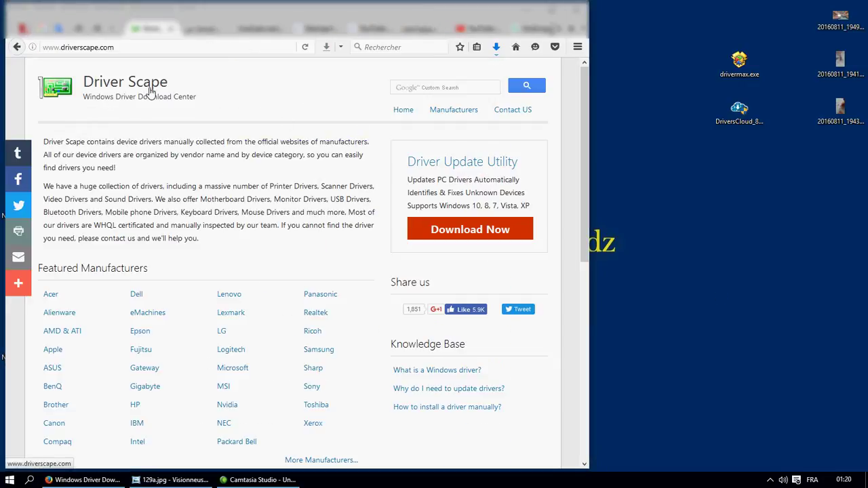
Step: Search the Driver Scape site for the copied motherboard model MS-7592
{"action": "left_click", "coordinate": [442, 86]}
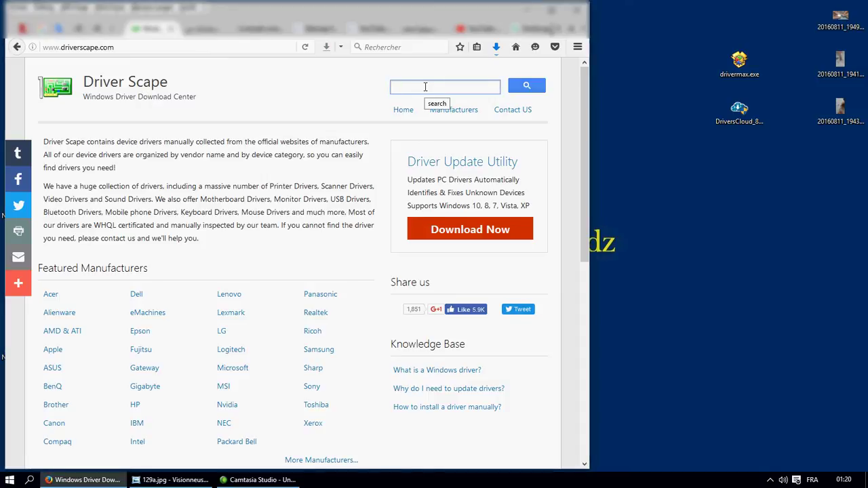
{"action": "right_click", "coordinate": [426, 87]}
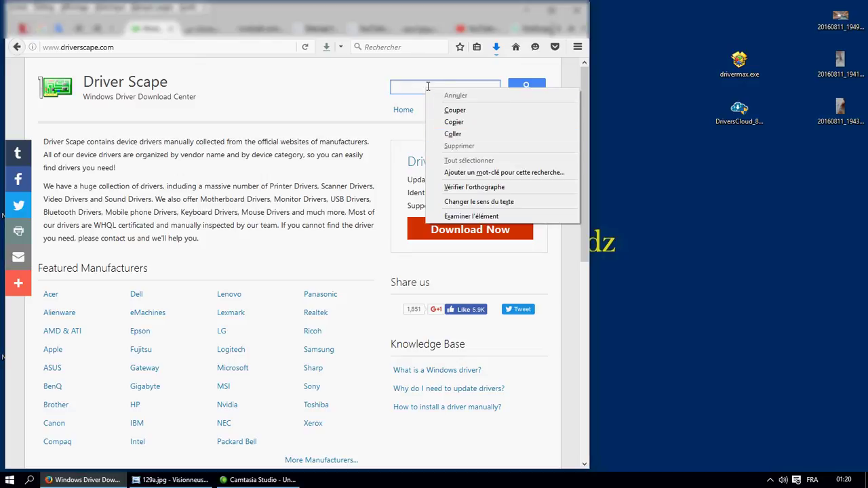
{"action": "left_click", "coordinate": [416, 86]}
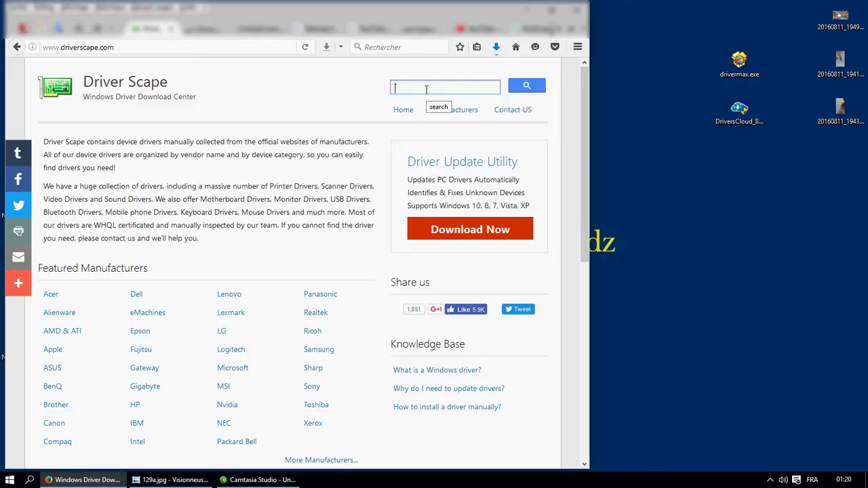
{"action": "right_click", "coordinate": [428, 86]}
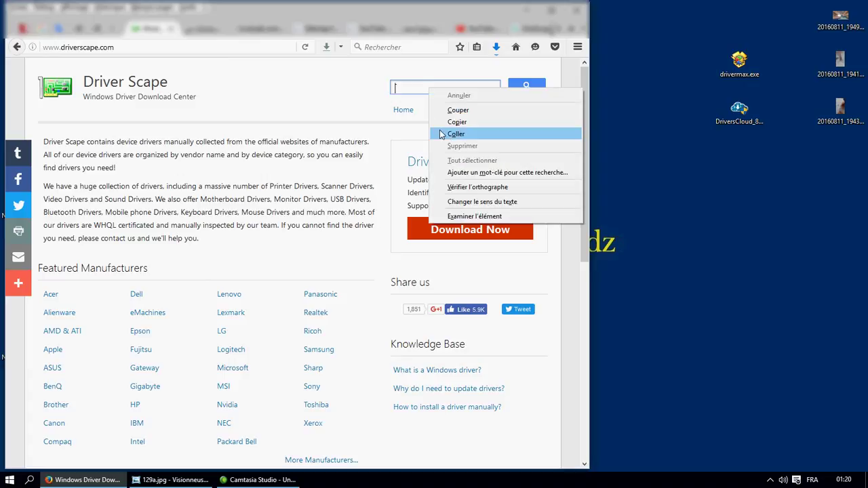
{"action": "left_click", "coordinate": [450, 134]}
{"action": "left_click", "coordinate": [519, 91]}
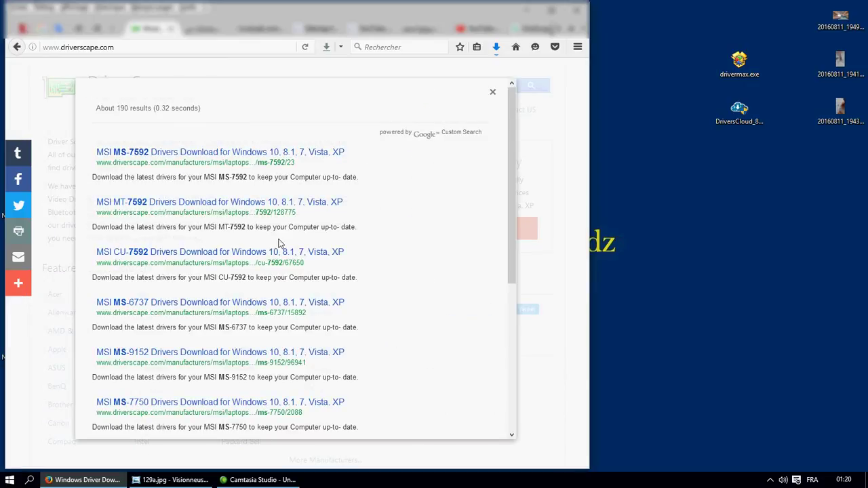
Step: Look through the Driver Scape search results for the MSI MS-7592 drivers and close the results overlay
{"action": "scroll", "coordinate": [283, 251], "scroll_direction": "down", "scroll_amount": 6}
{"action": "scroll", "coordinate": [213, 332], "scroll_direction": "up", "scroll_amount": 5}
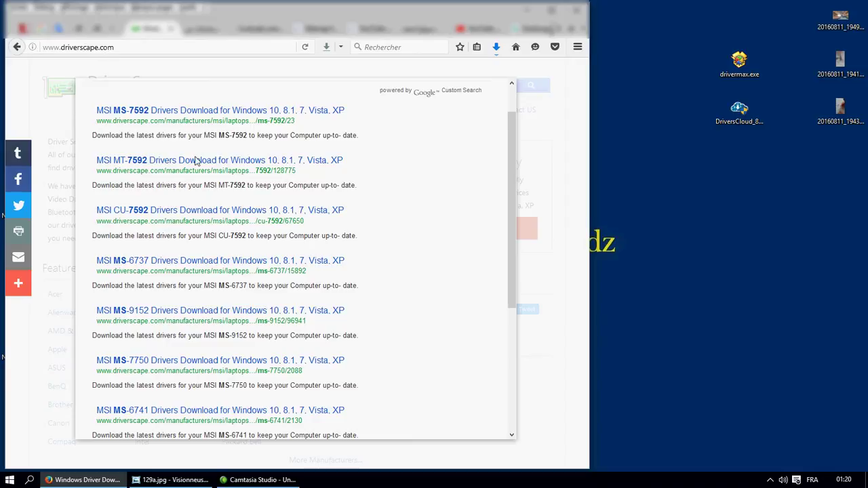
{"action": "scroll", "coordinate": [224, 236], "scroll_direction": "up", "scroll_amount": 1}
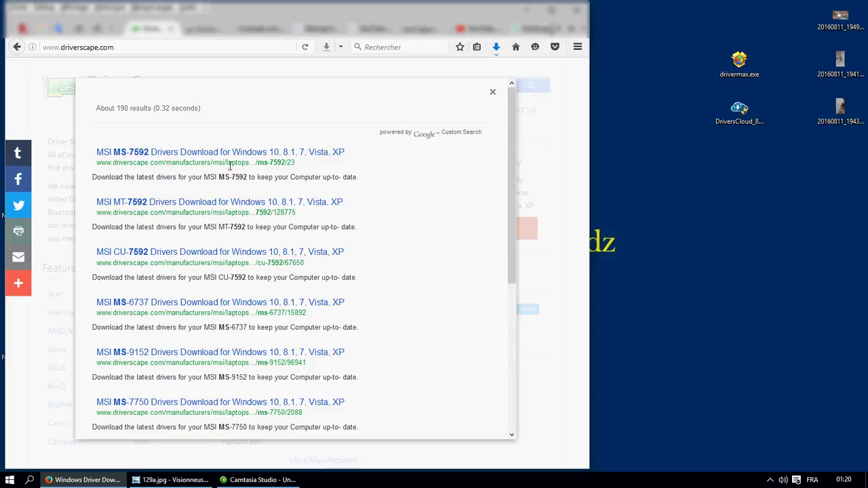
{"action": "scroll", "coordinate": [292, 345], "scroll_direction": "down", "scroll_amount": 5}
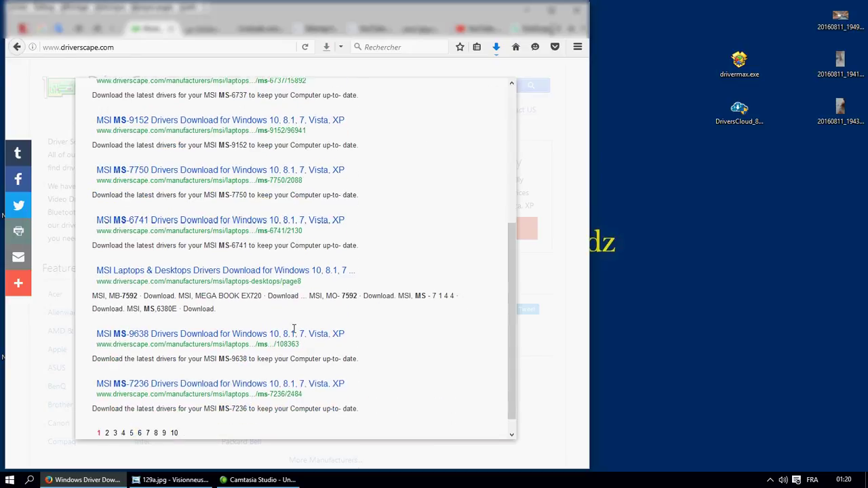
{"action": "scroll", "coordinate": [145, 200], "scroll_direction": "up", "scroll_amount": 5}
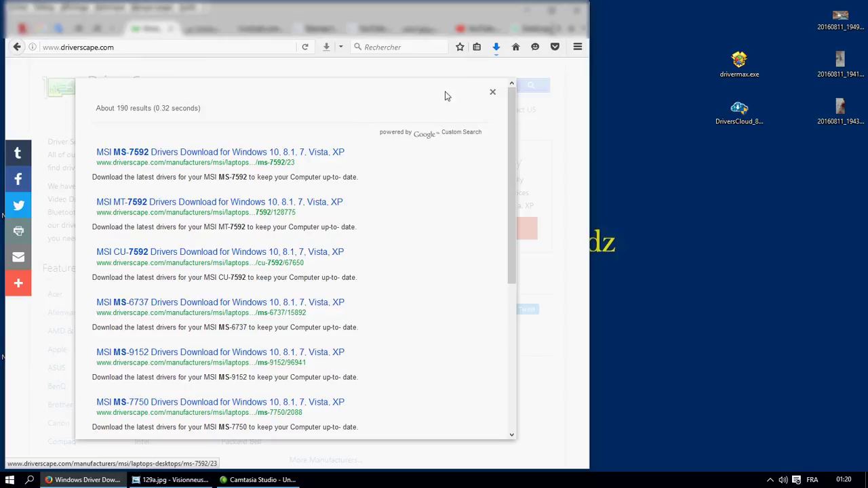
{"action": "left_click", "coordinate": [492, 92]}
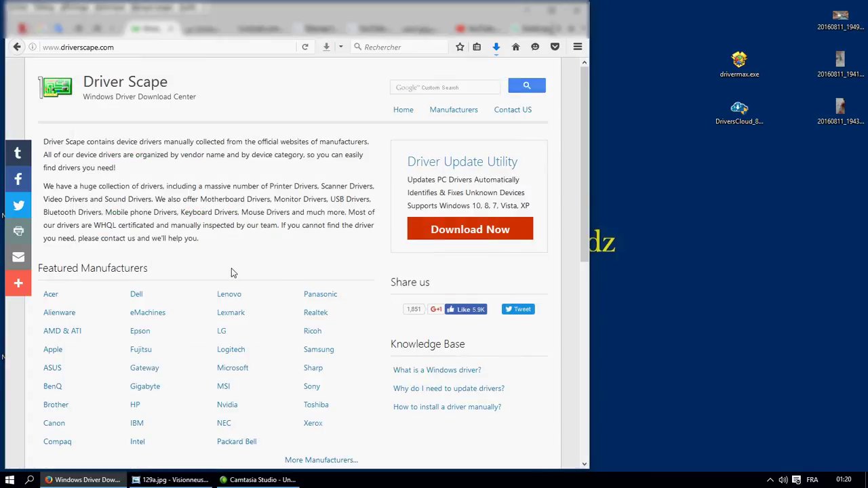